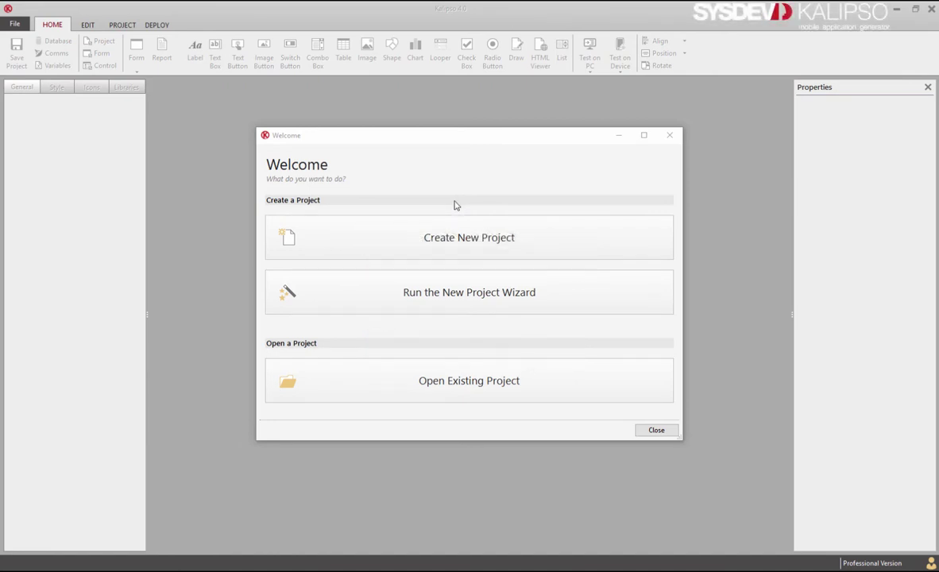
Create a new project named Themes_Demo001 using the K_SimpleDark theme
left_click(457, 235)
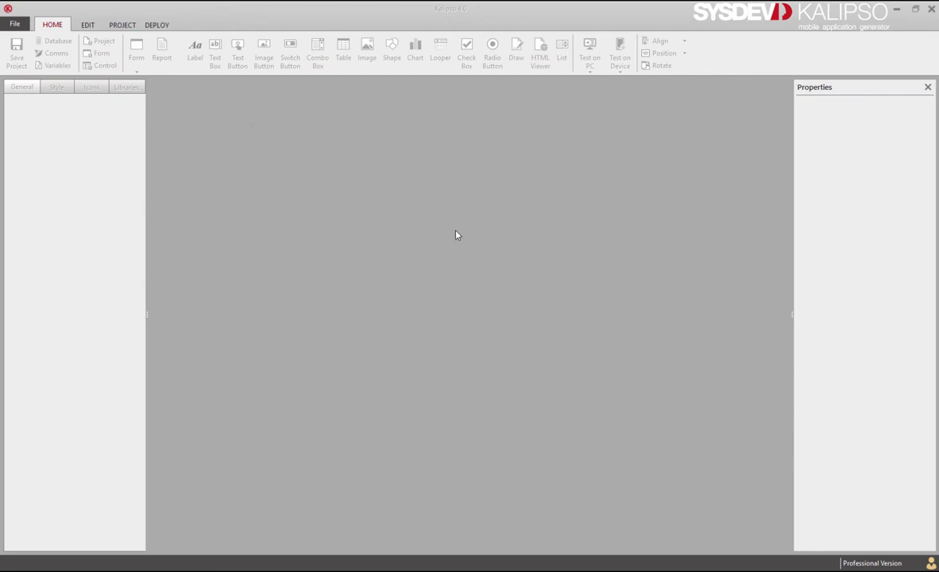
type("Themes")
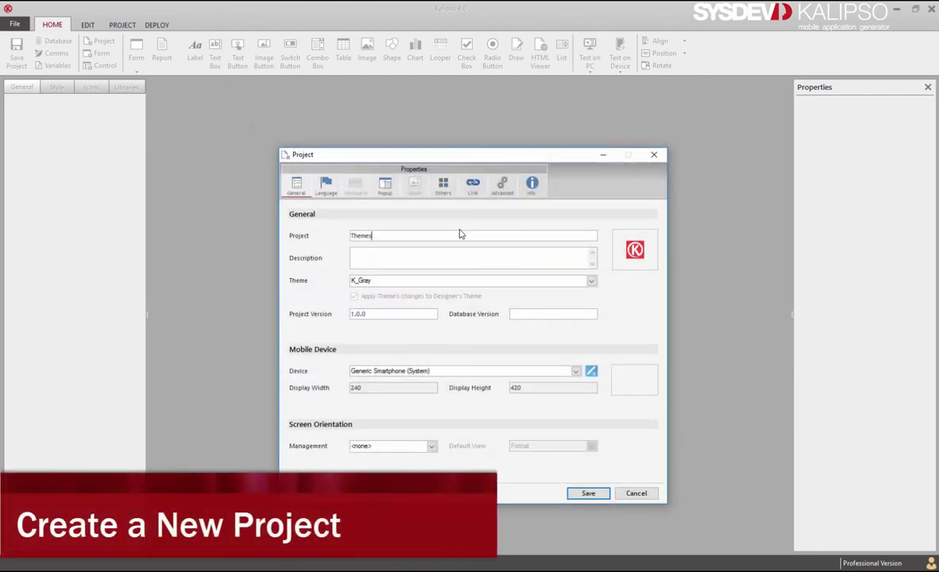
type("_Demo001")
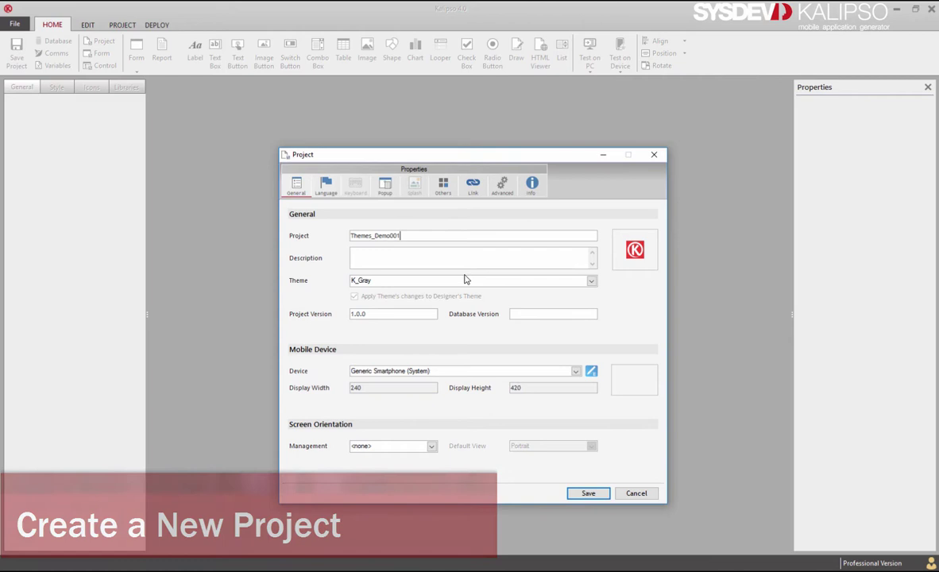
left_click(465, 280)
left_click(548, 469)
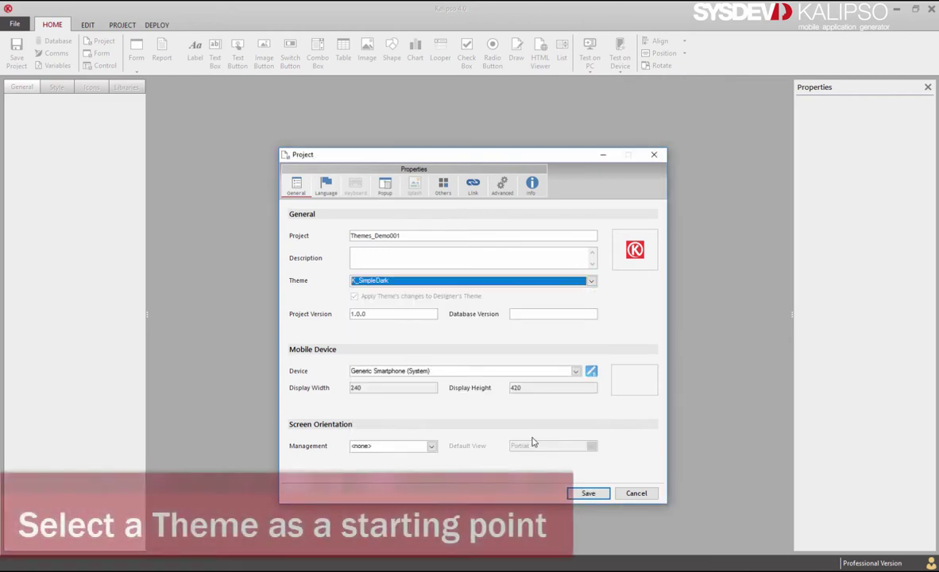
left_click(587, 494)
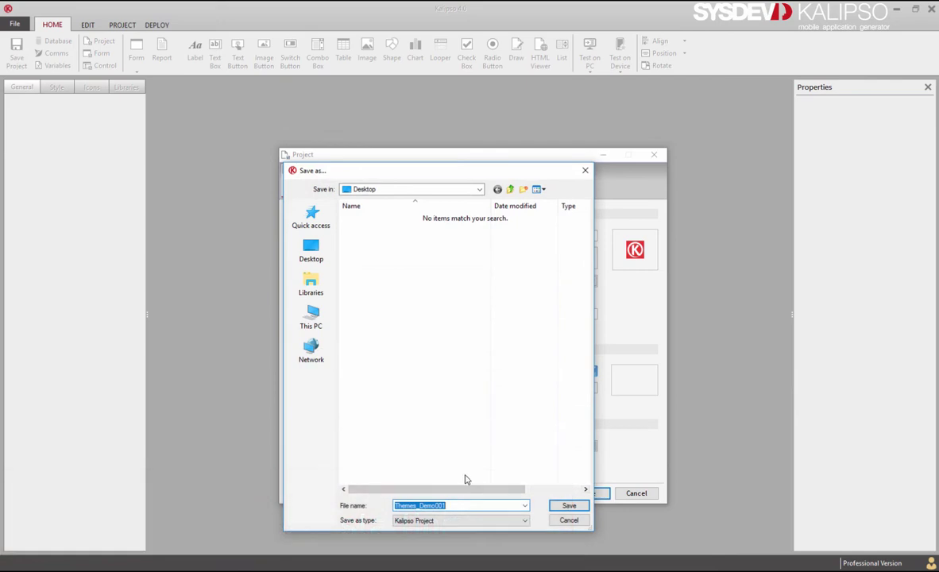
Save the project inside a new Desktop folder named Themes_Demo001
left_click(523, 189)
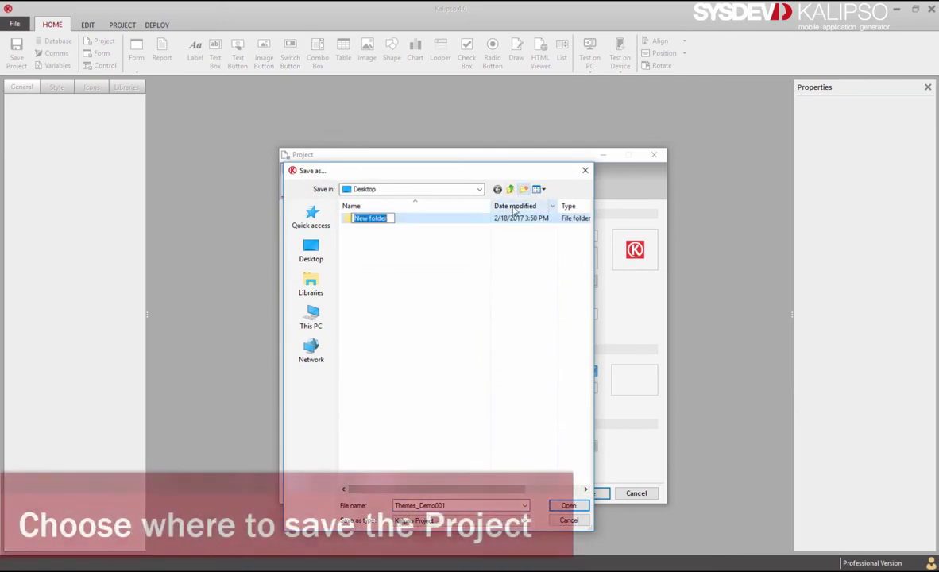
type("Themes_Demo001")
key("Return")
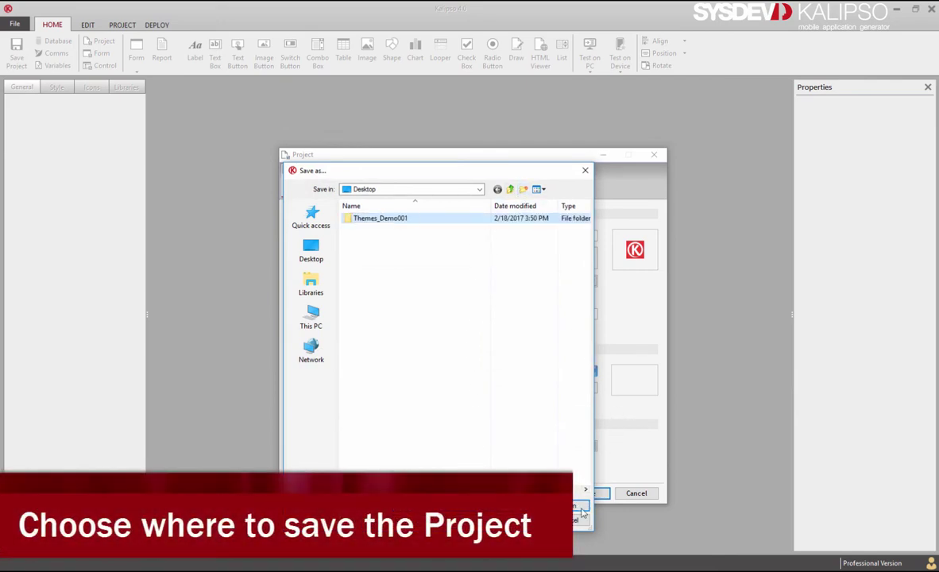
key("Return")
key("Return")
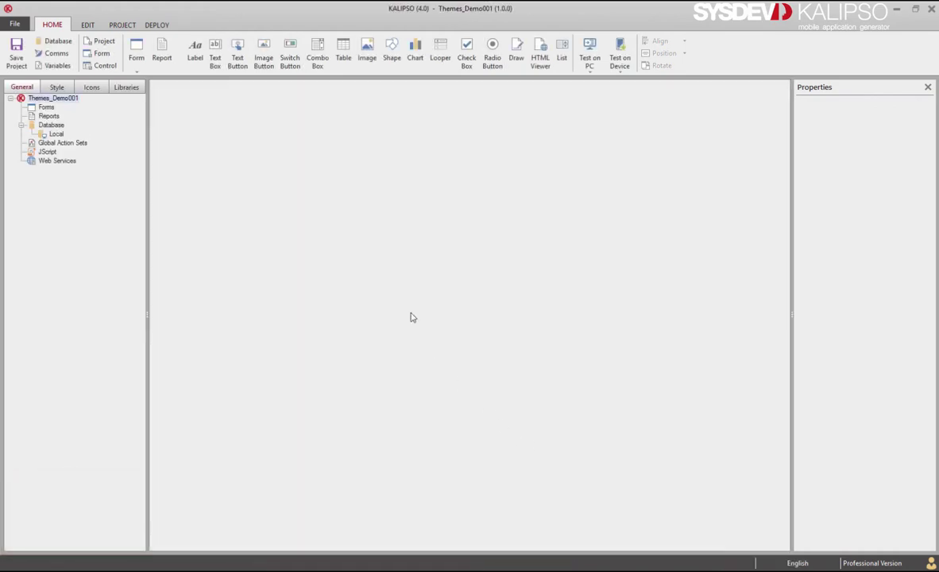
Add Form1, then a second form from the Empty template placed beside Form1
left_click(136, 52)
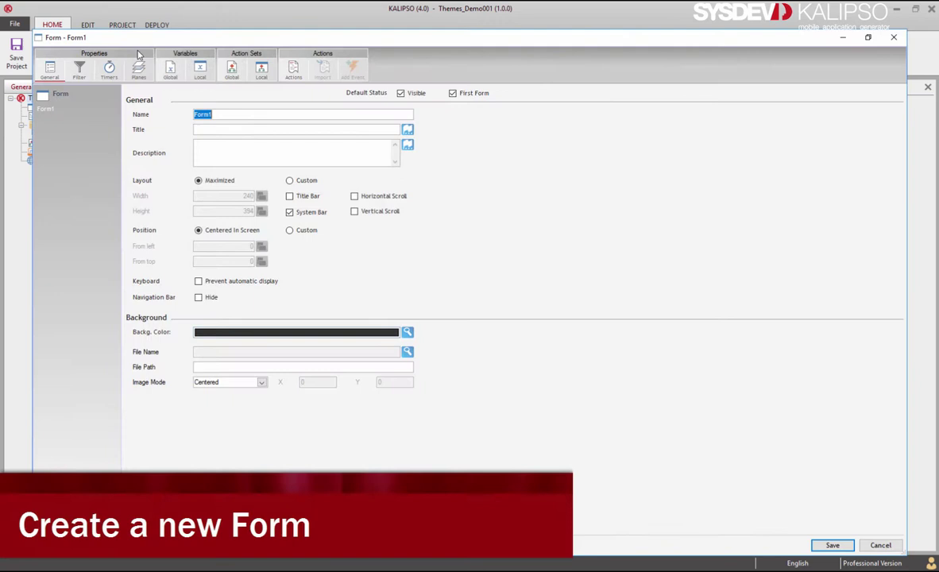
key("Return")
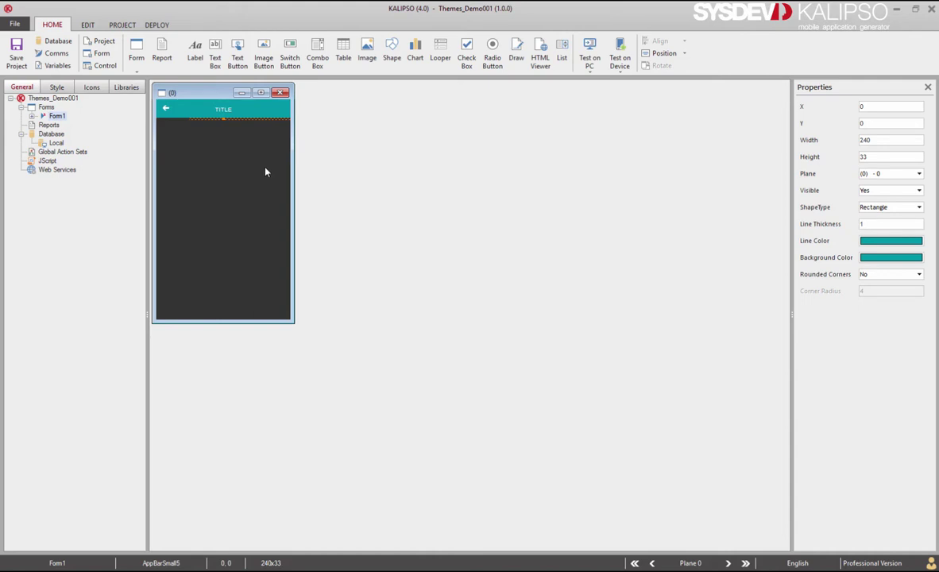
left_click(57, 87)
double_click(45, 156)
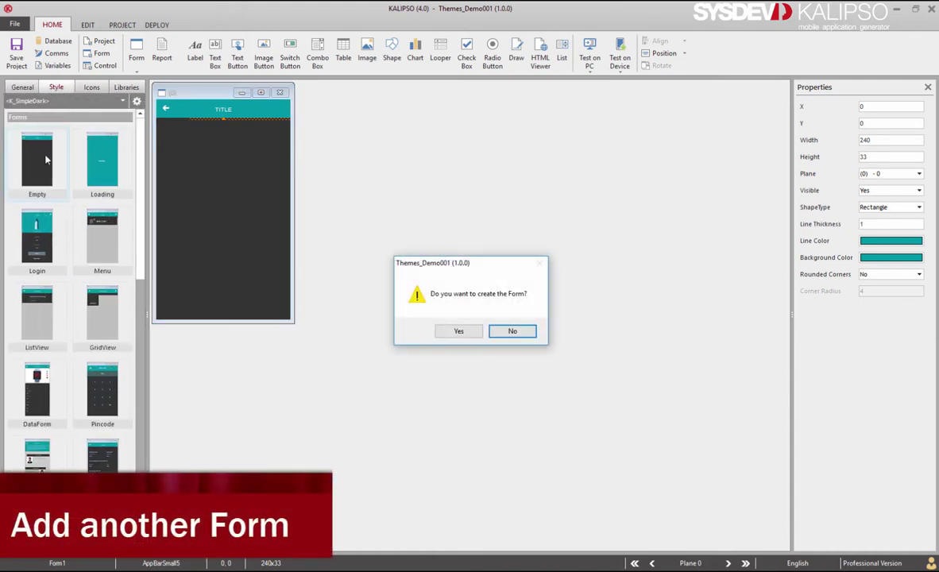
key("Left")
key("Return")
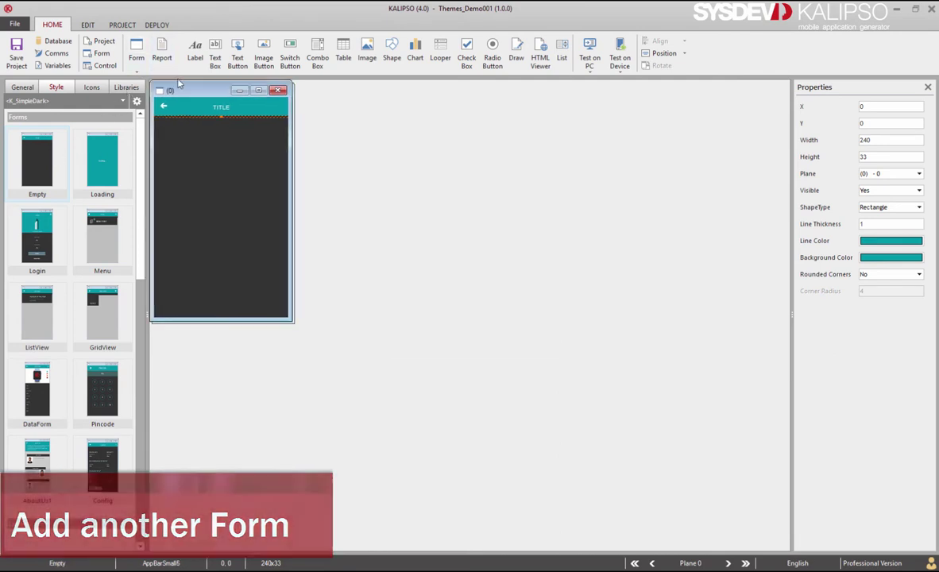
left_click_drag(199, 92, 336, 91)
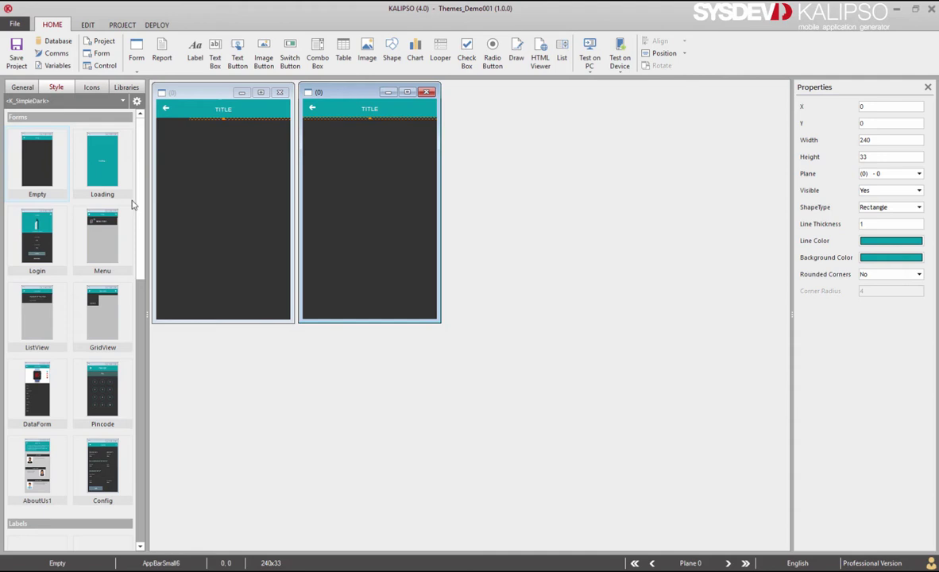
left_click_drag(140, 208, 144, 359)
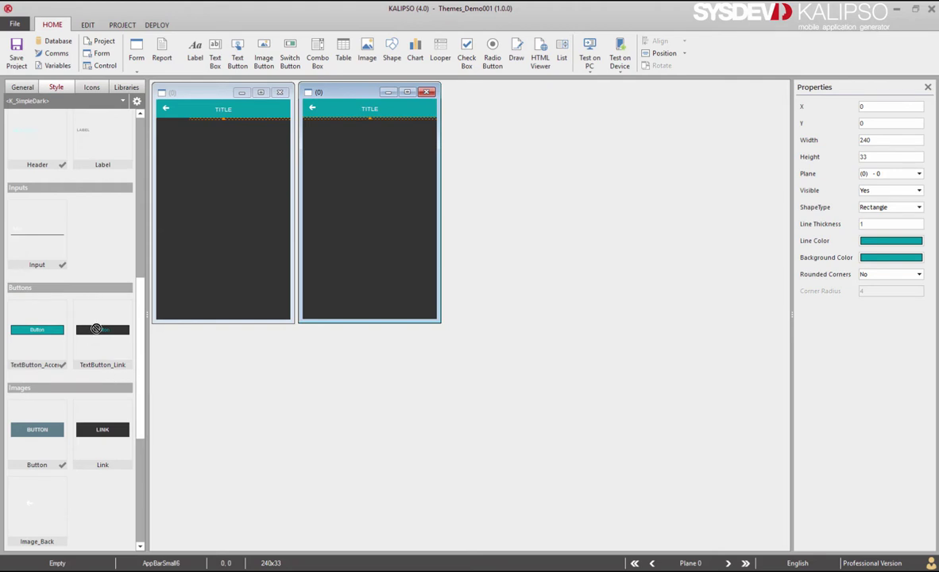
Add a button to each form, restyle all with TextButton_Accent, and nudge the right one up-left
left_click_drag(96, 328, 214, 234)
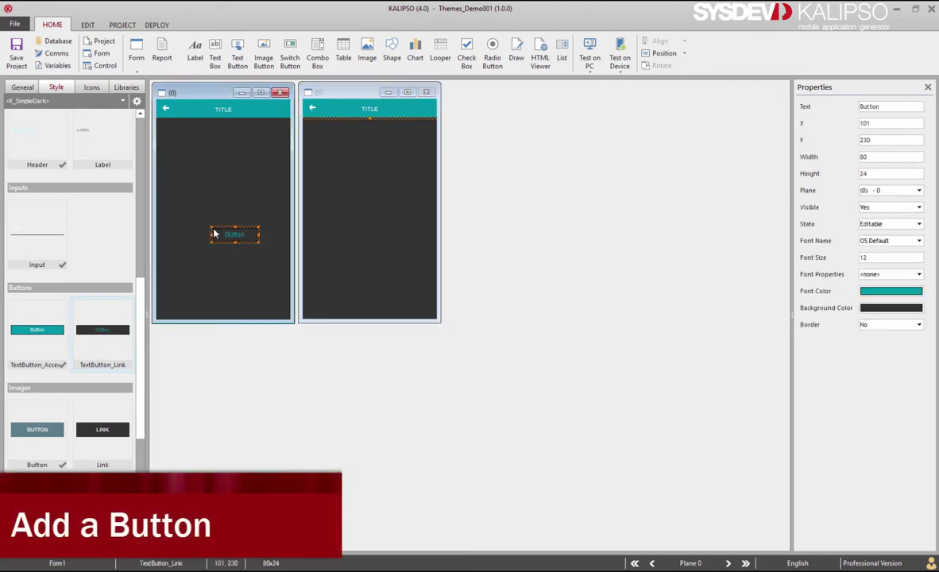
left_click_drag(111, 329, 374, 239)
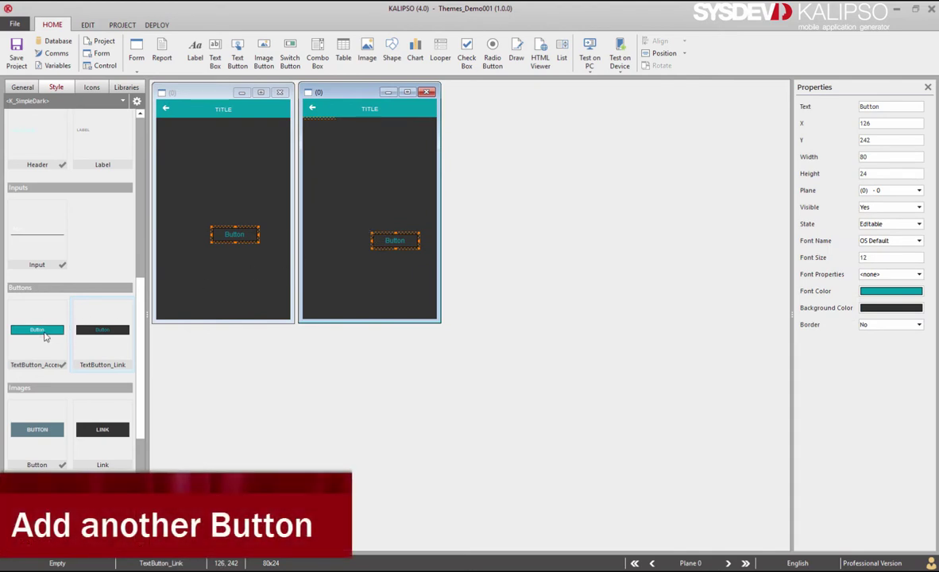
left_click_drag(42, 328, 222, 286)
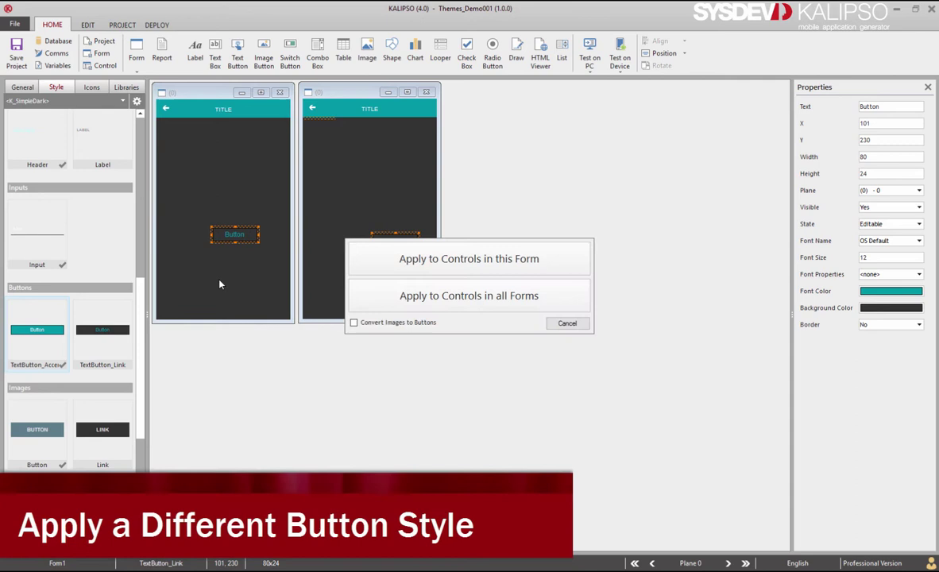
left_click(448, 291)
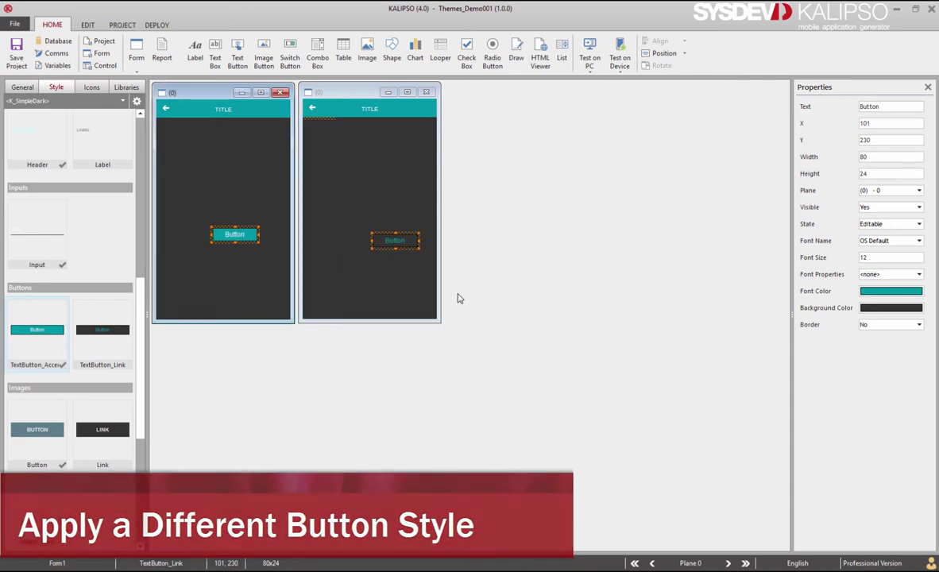
left_click(387, 258)
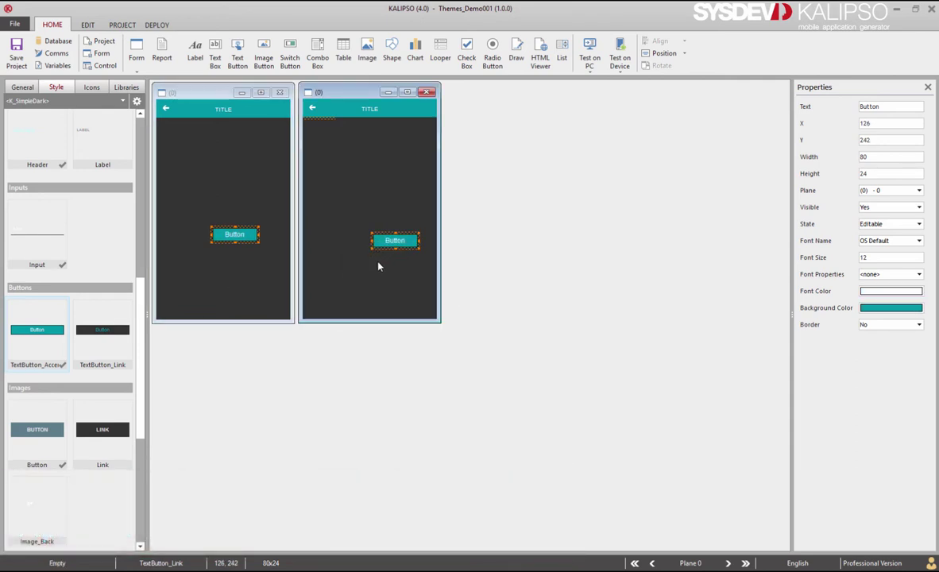
left_click_drag(395, 245, 373, 235)
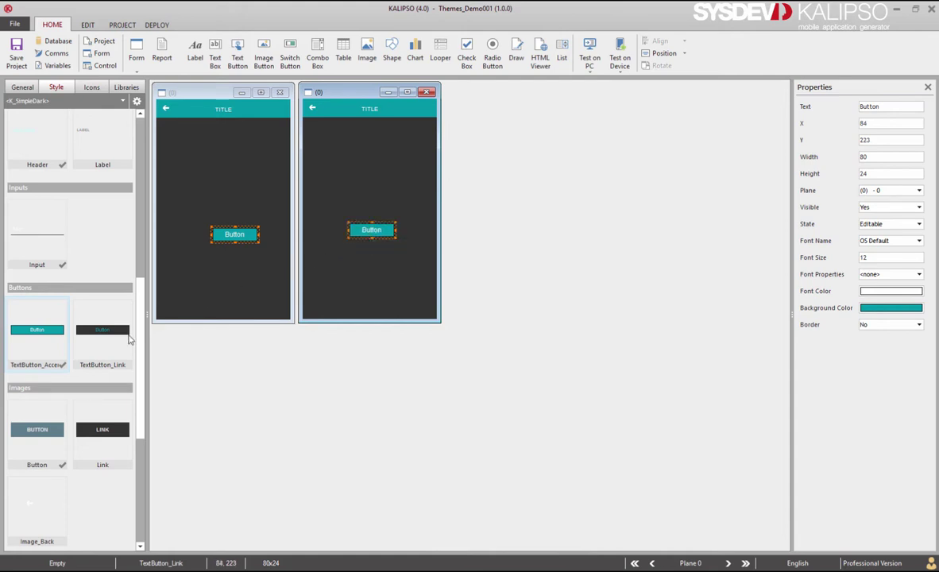
Turn the right form's button into a grey image button with the Images Button style
left_click_drag(46, 425, 258, 321)
left_click_drag(373, 233, 374, 232)
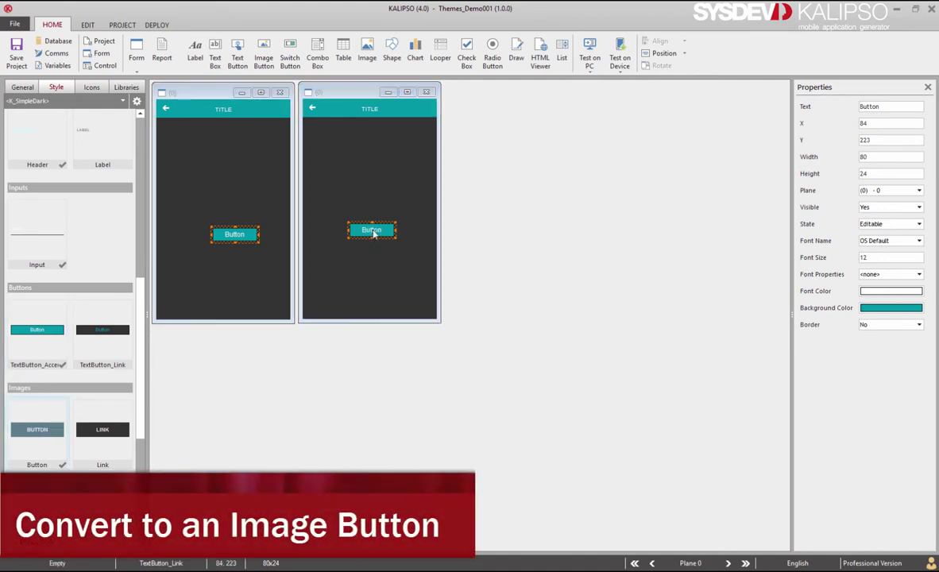
left_click(489, 332)
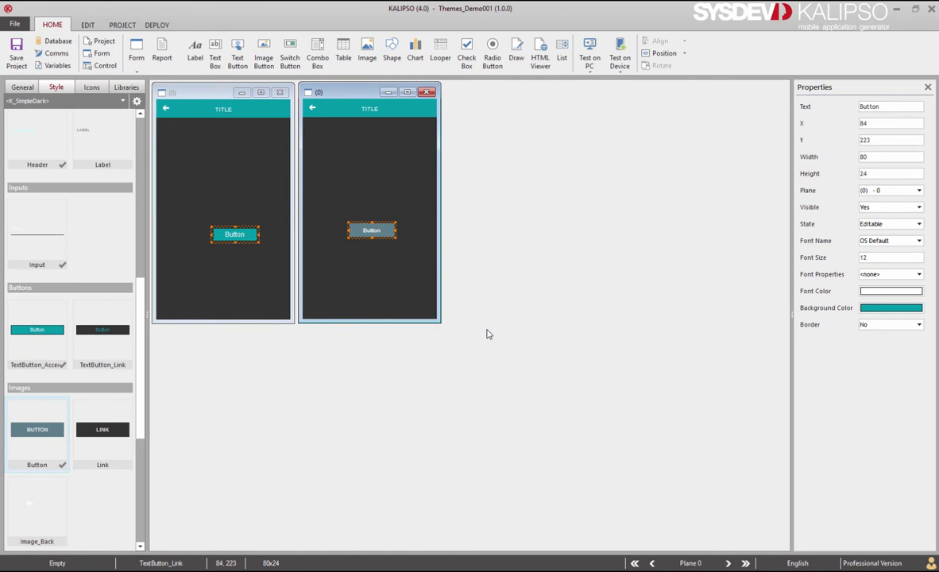
Make the right form's title bar 44 high and delete its back-arrow icon
left_click(395, 117)
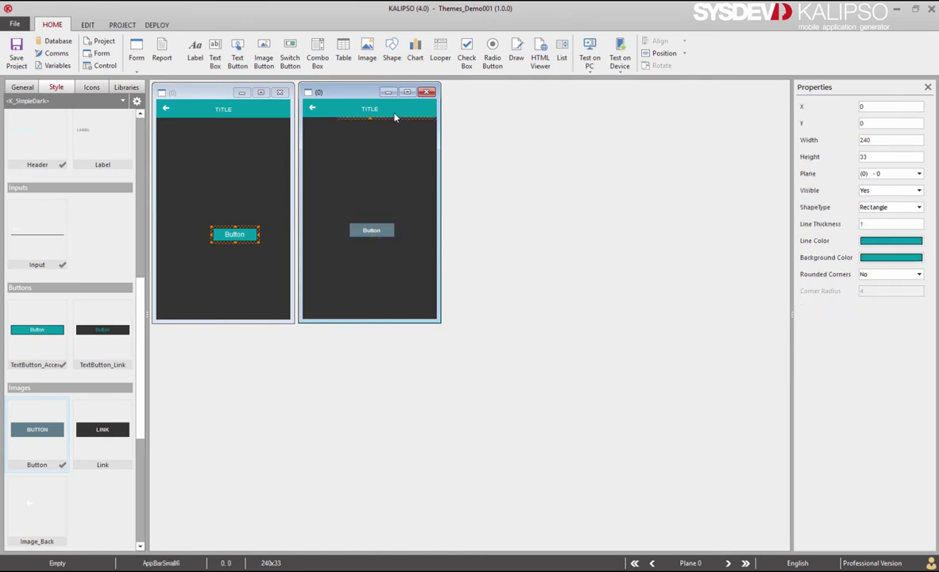
key("shift+Down")
key("shift+Down")
key("shift+Down")
key("shift+Down")
key("shift+Down")
key("shift+Down")
key("shift+Down")
key("shift+Down")
key("shift+Down")
key("shift+Down")
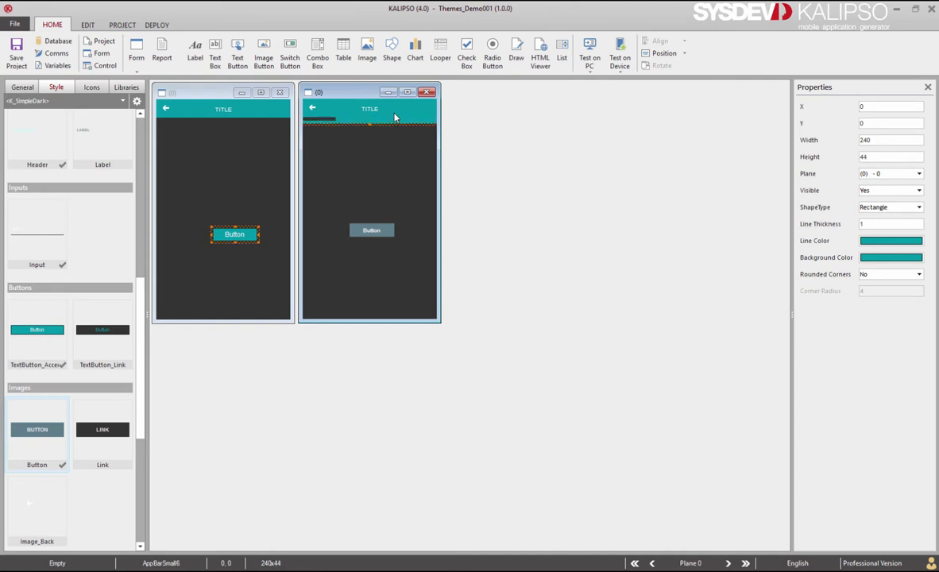
left_click(312, 109)
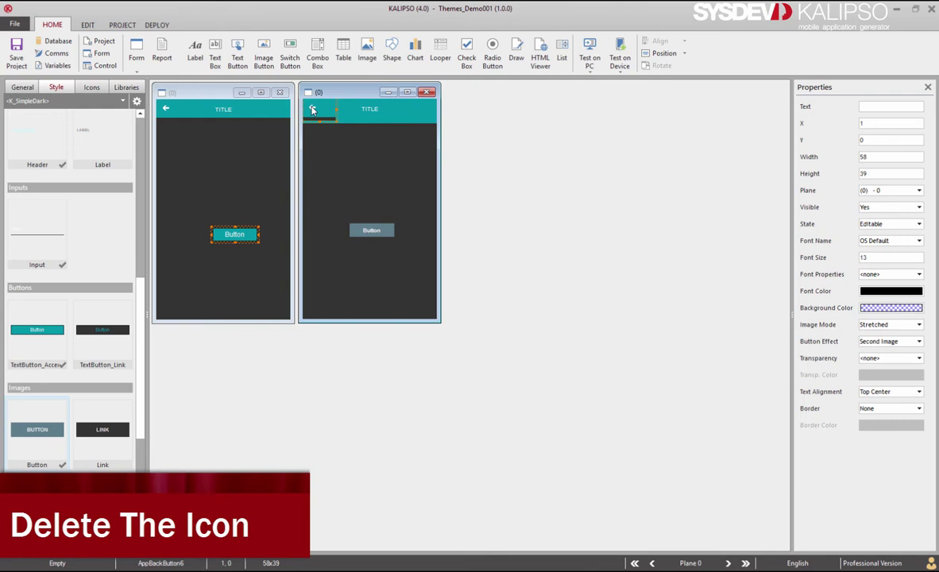
key("Delete")
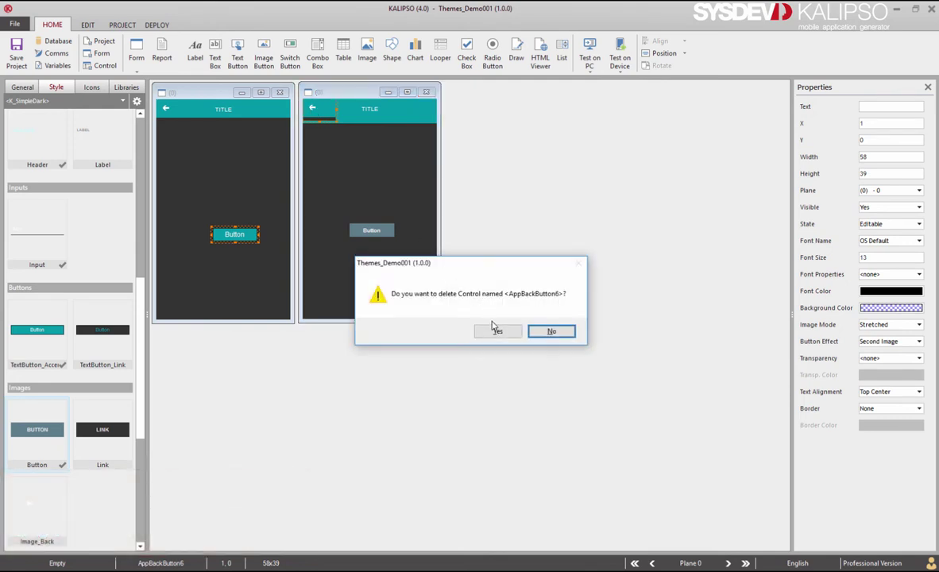
left_click(553, 329)
Place a WhiteOutline left-arrow icon and a wrench settings icon on the right form's title bar
left_click(92, 88)
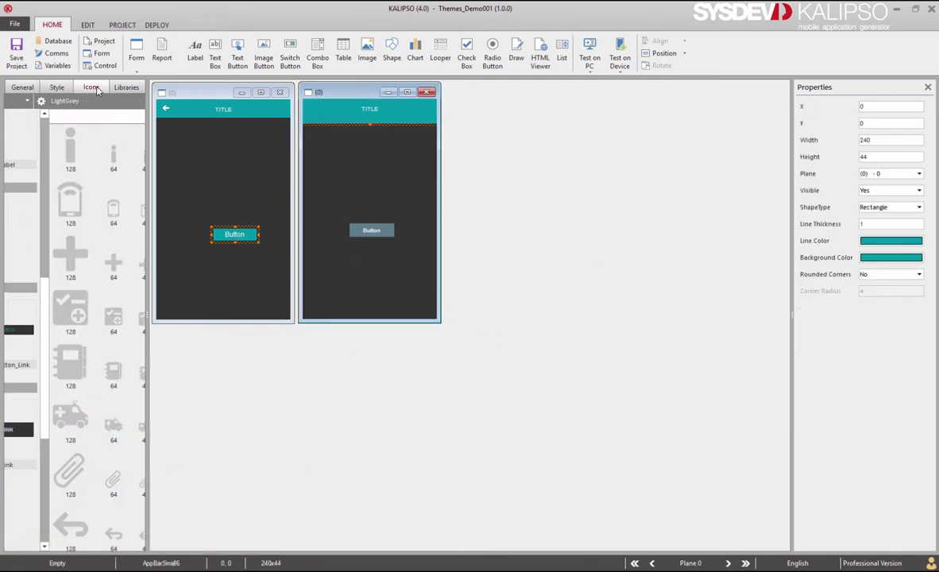
left_click_drag(140, 135, 157, 118)
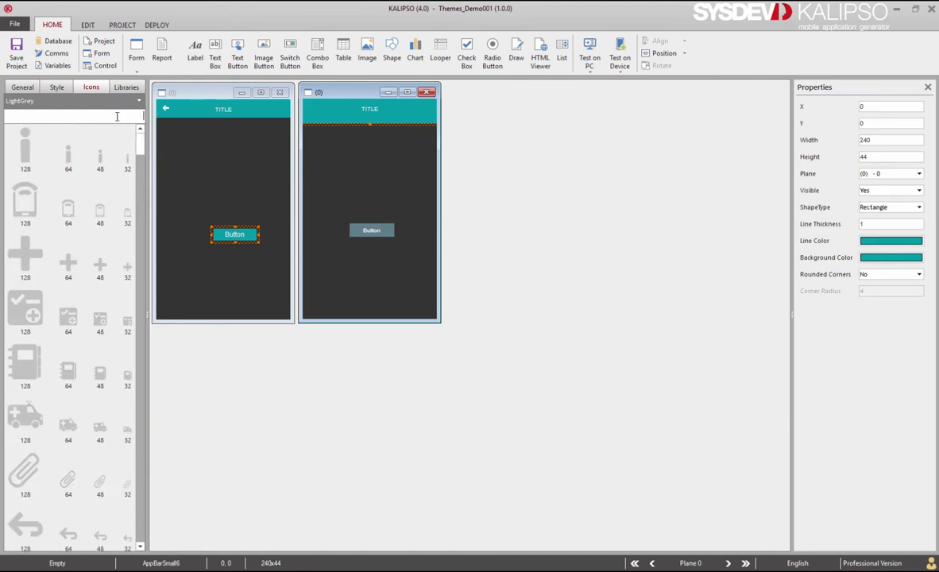
scroll(118, 114, "down", 5)
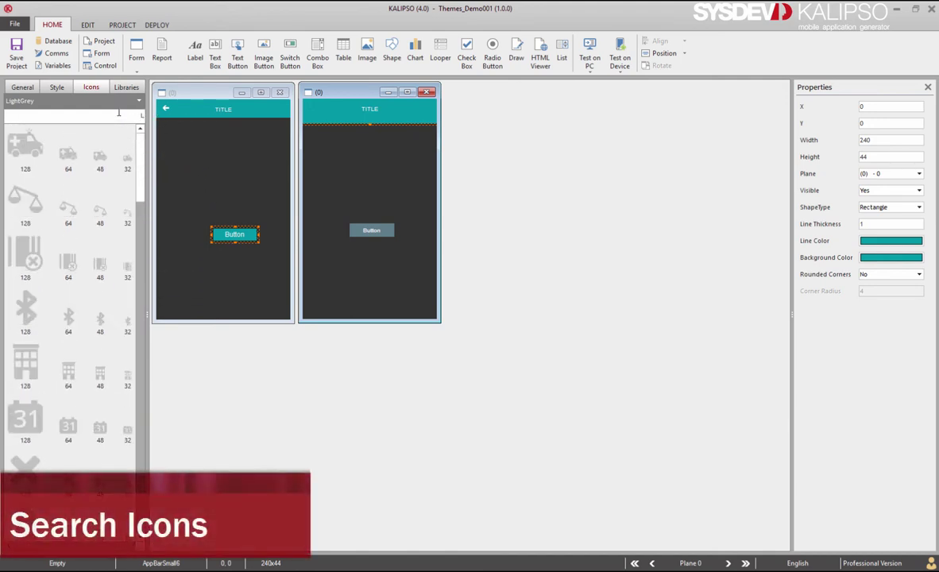
scroll(118, 114, "down", 5)
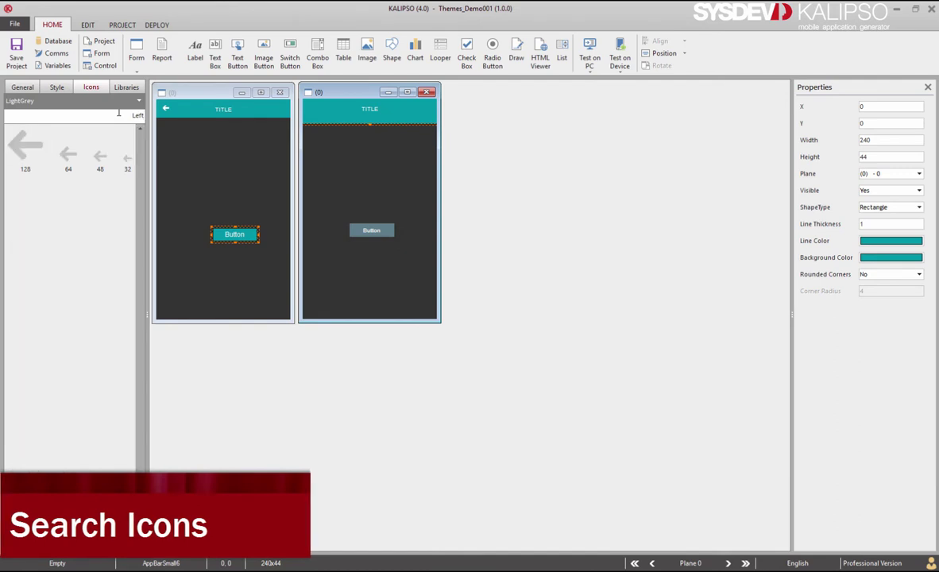
left_click(120, 102)
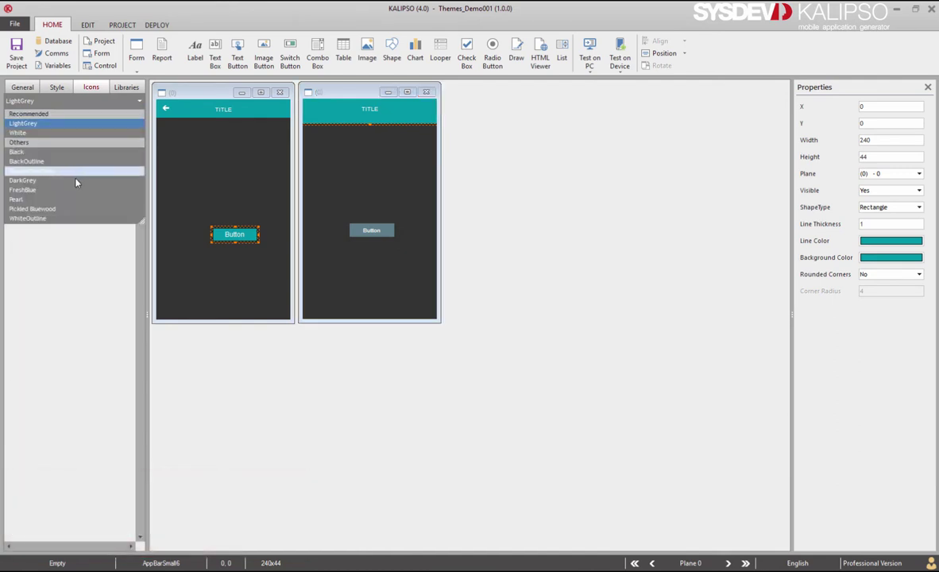
left_click(50, 218)
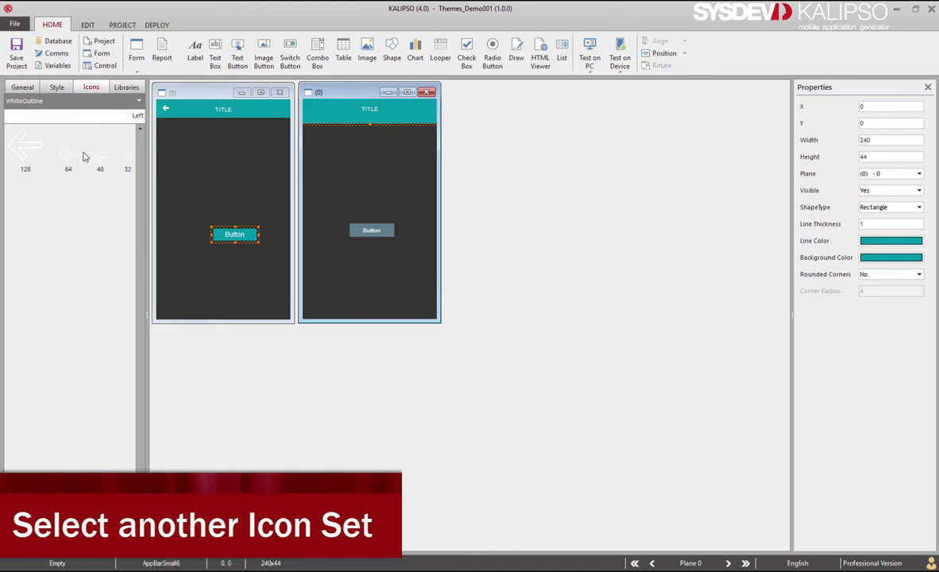
left_click_drag(69, 155, 336, 124)
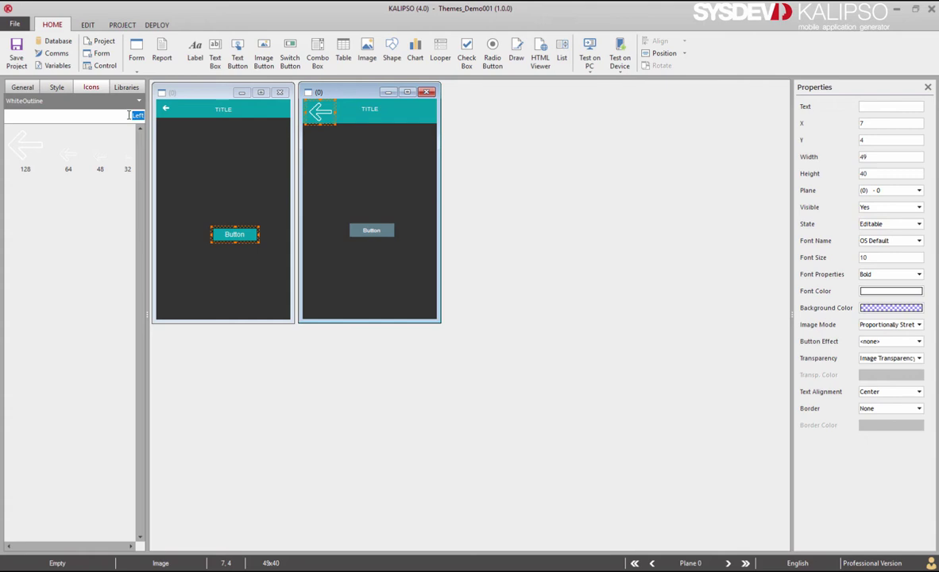
type("Set")
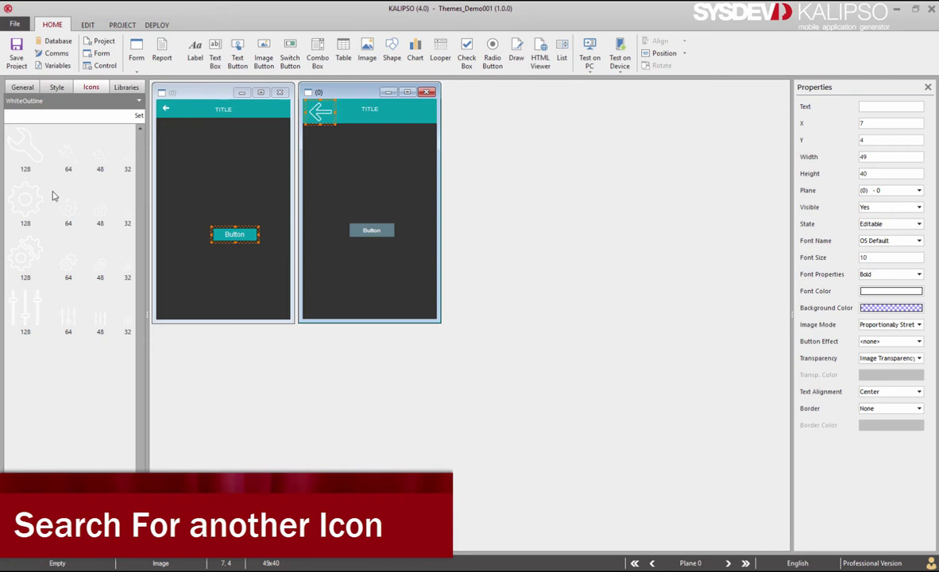
left_click_drag(69, 208, 409, 122)
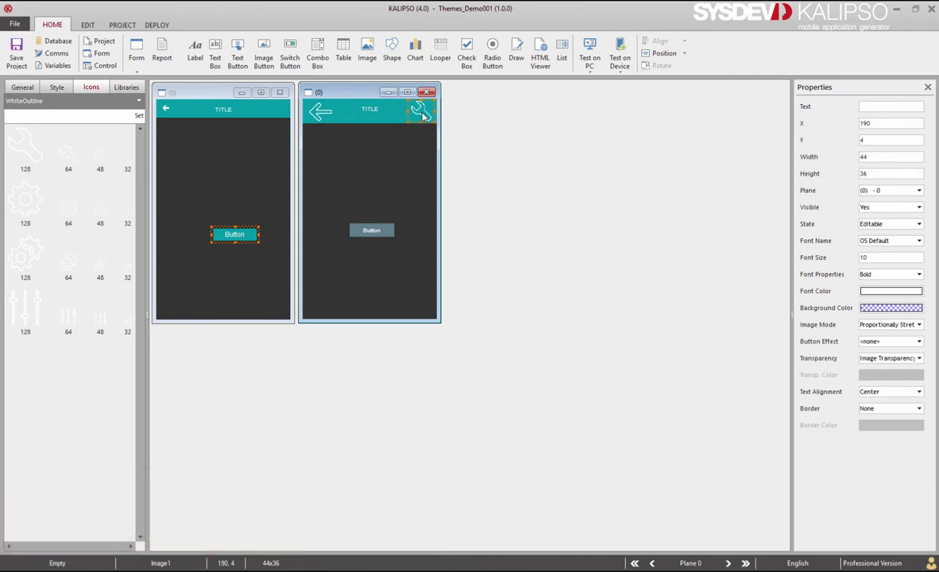
Give the right form's TITLE label a 12-point bold font
left_click(368, 110)
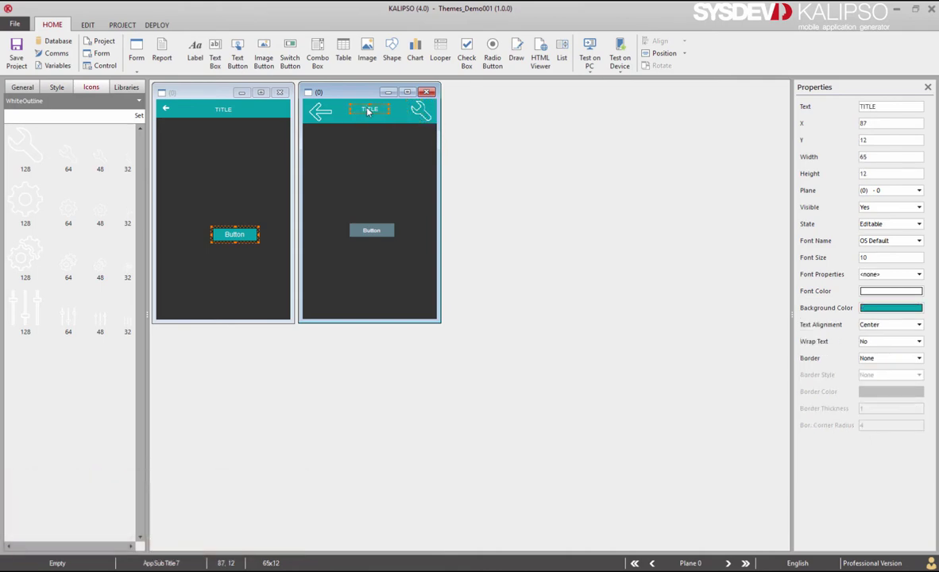
double_click(369, 110)
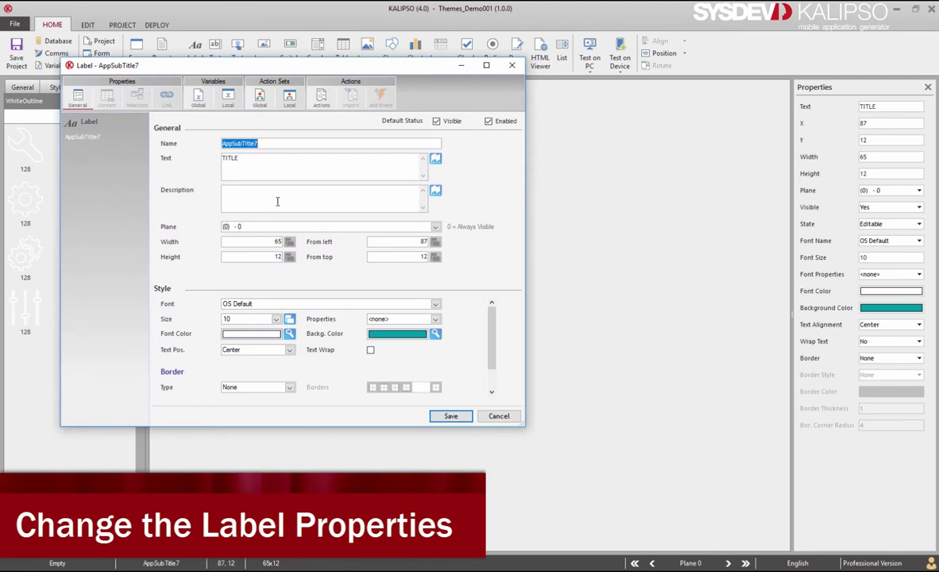
left_click(232, 319)
left_click(276, 319)
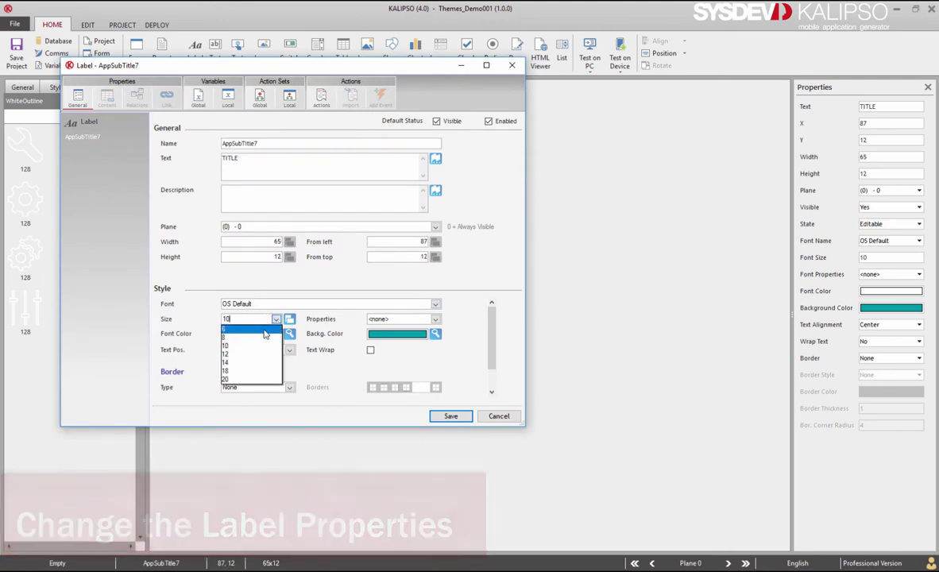
left_click(251, 354)
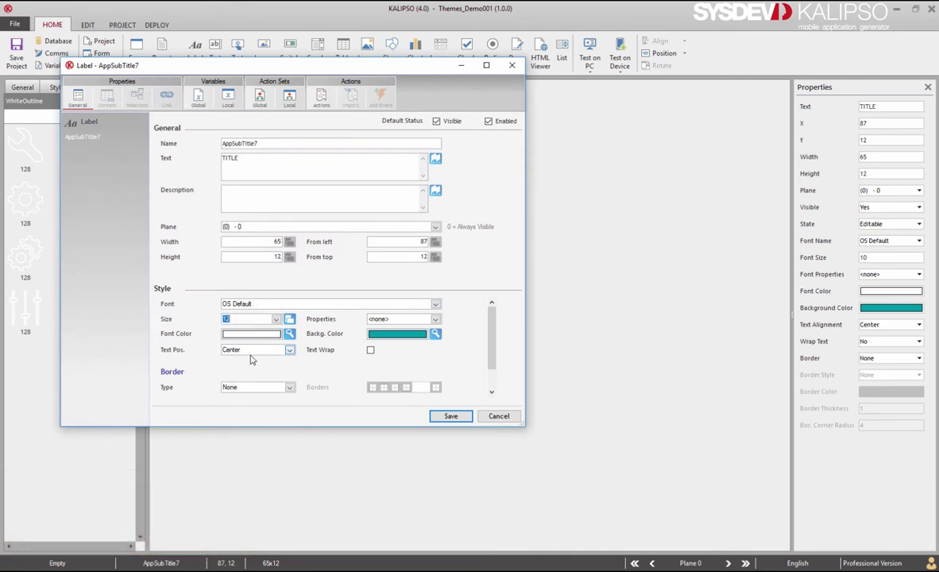
left_click(402, 321)
left_click(405, 342)
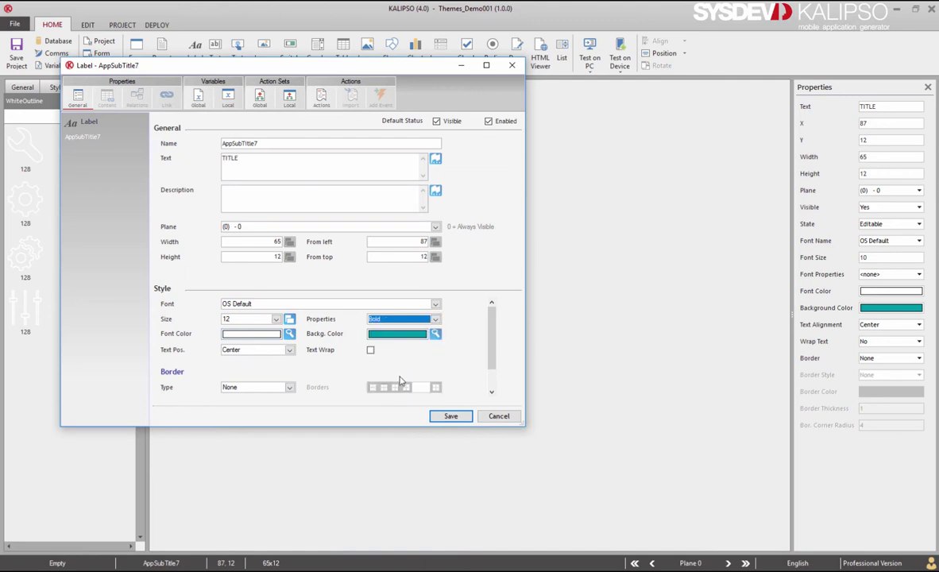
left_click(450, 417)
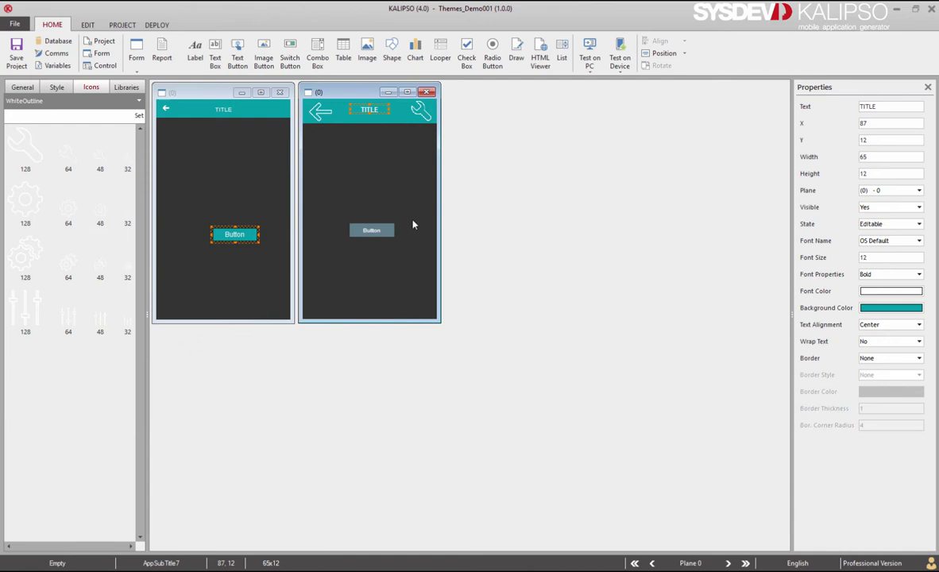
Add a Header label below the title bar with bold LabelsColor grey (CCCCCC) text
left_click(57, 87)
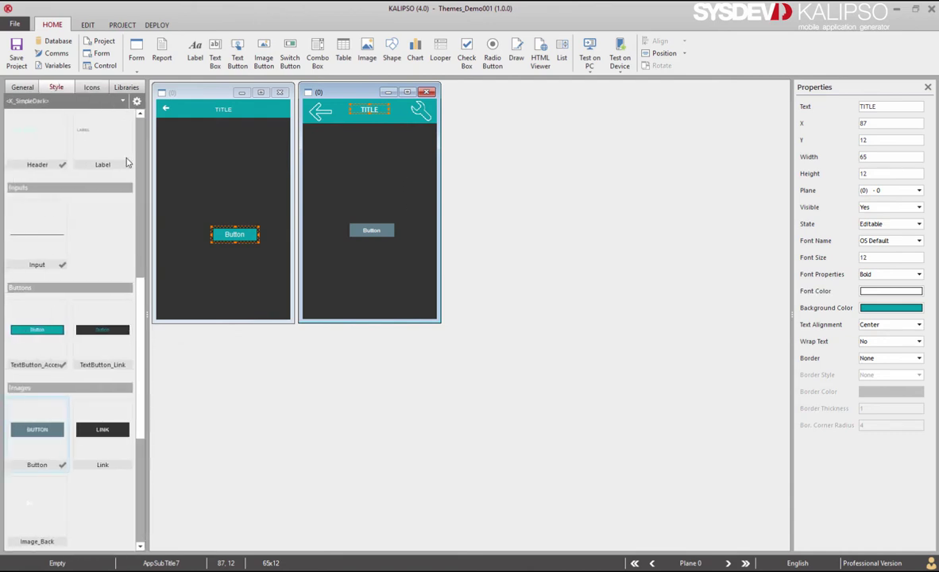
left_click_drag(135, 302, 155, 251)
left_click_drag(70, 266, 347, 157)
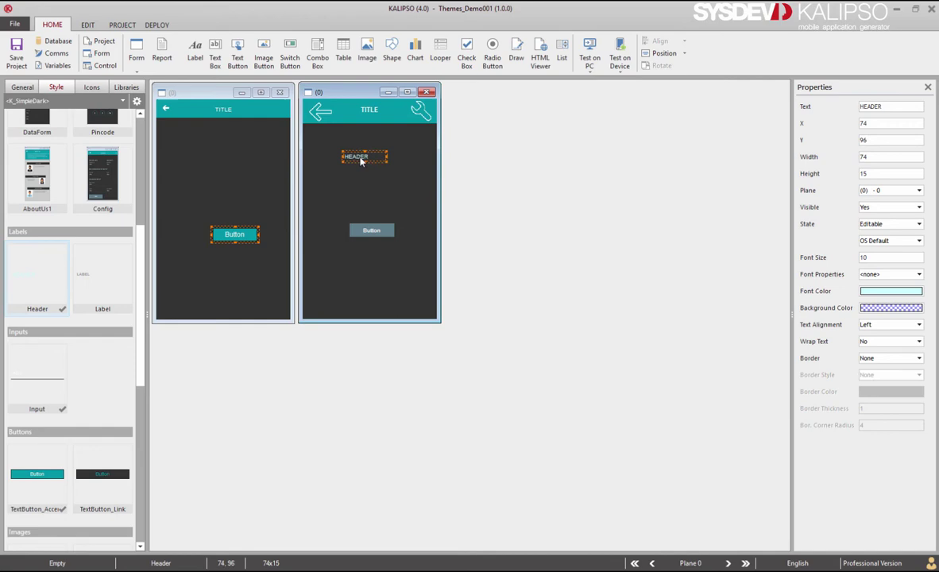
double_click(361, 158)
left_click(270, 336)
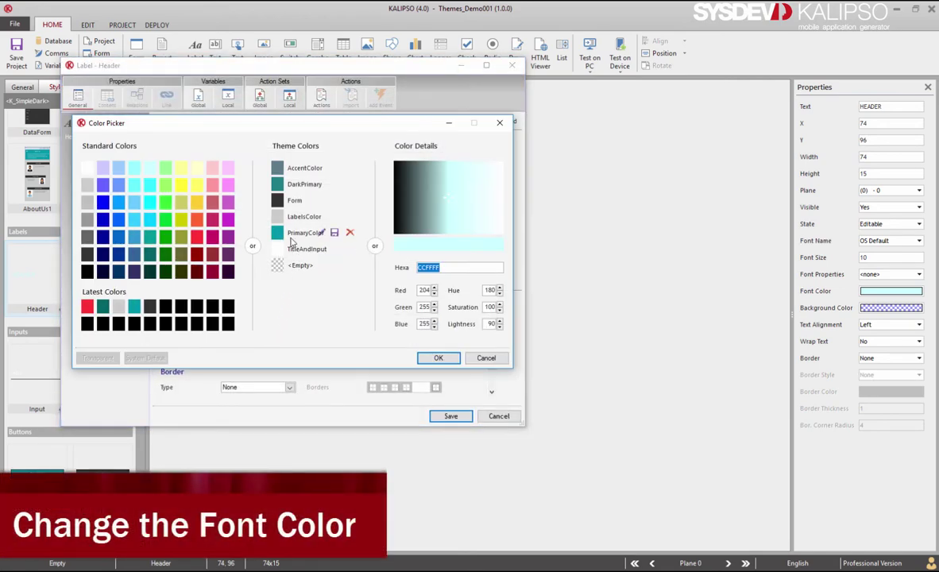
left_click(279, 216)
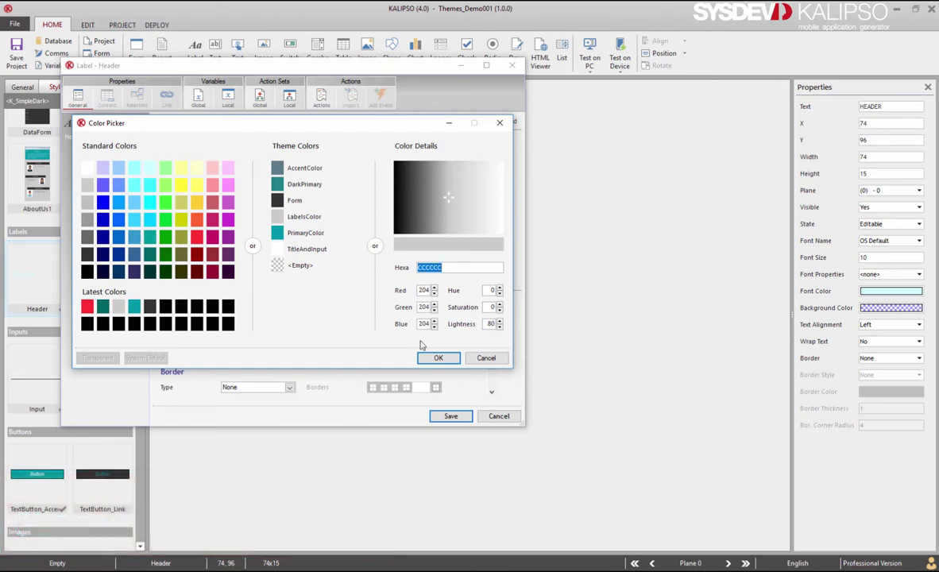
left_click(437, 357)
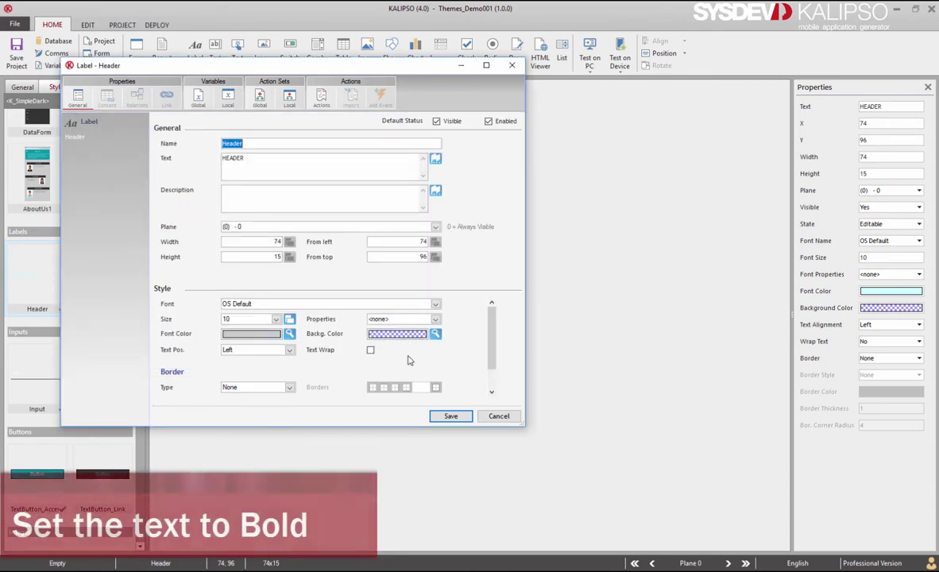
left_click(411, 319)
left_click(413, 340)
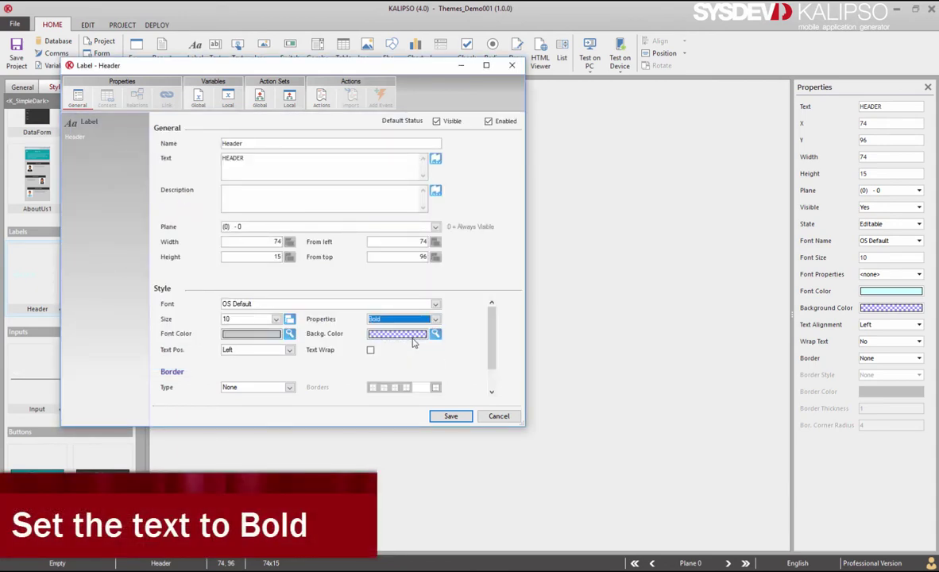
left_click(453, 416)
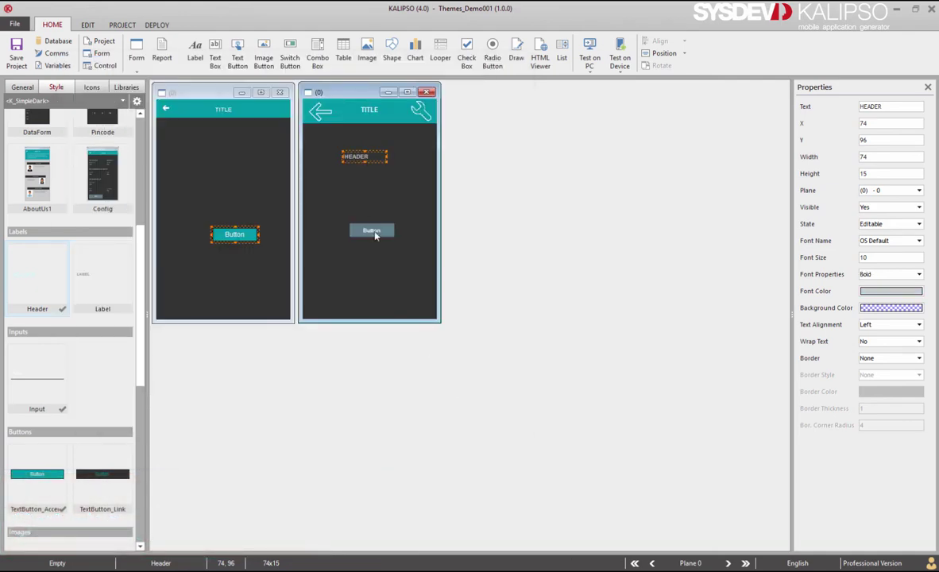
Center the HEADER label's text position
double_click(367, 163)
left_click(387, 319)
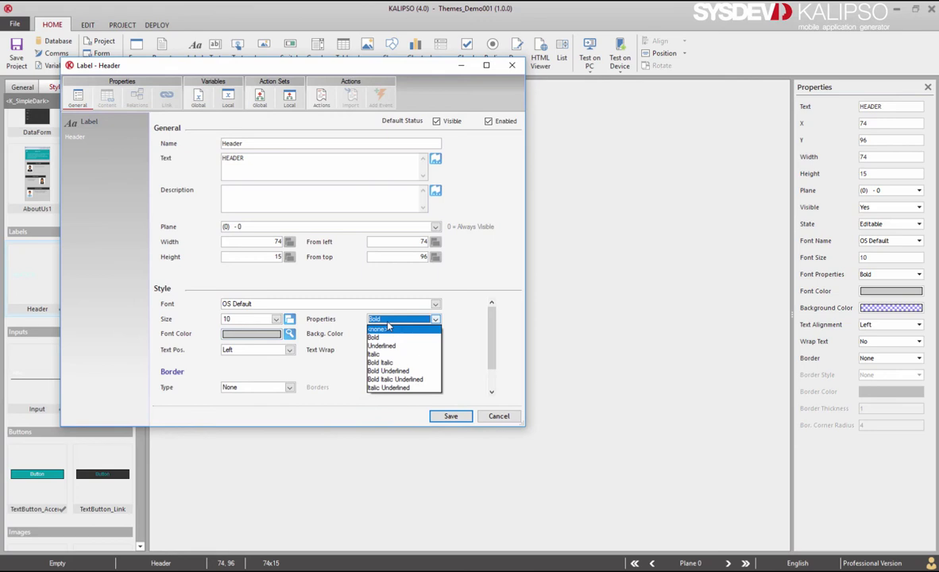
left_click(278, 350)
left_click(278, 350)
left_click(262, 376)
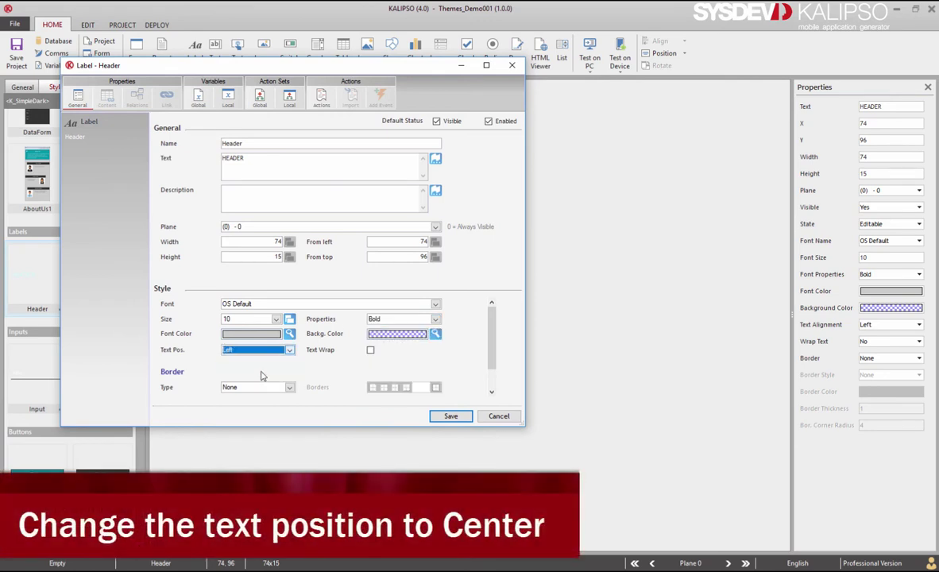
left_click(450, 416)
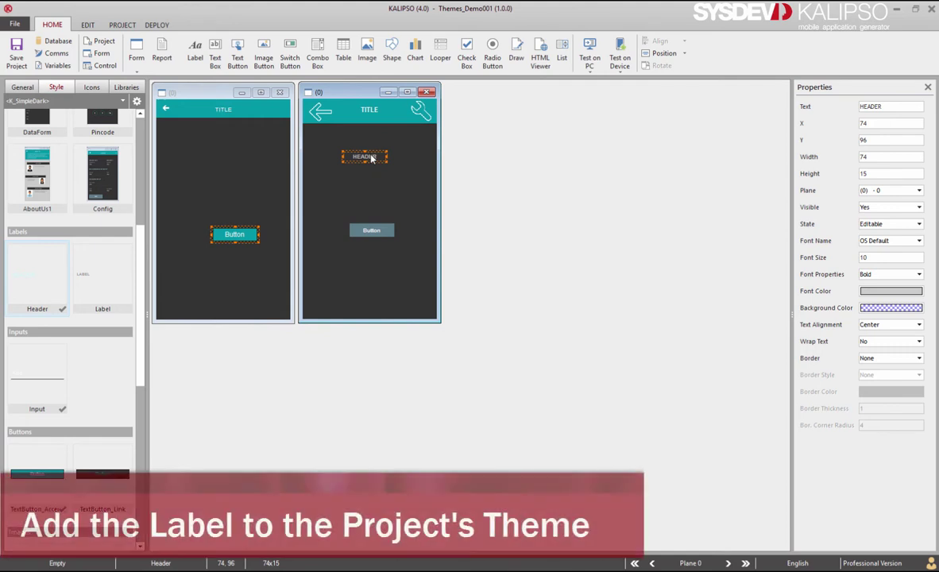
Save the HEADER label to the project theme as Header1 and make it the default label style
right_click(371, 159)
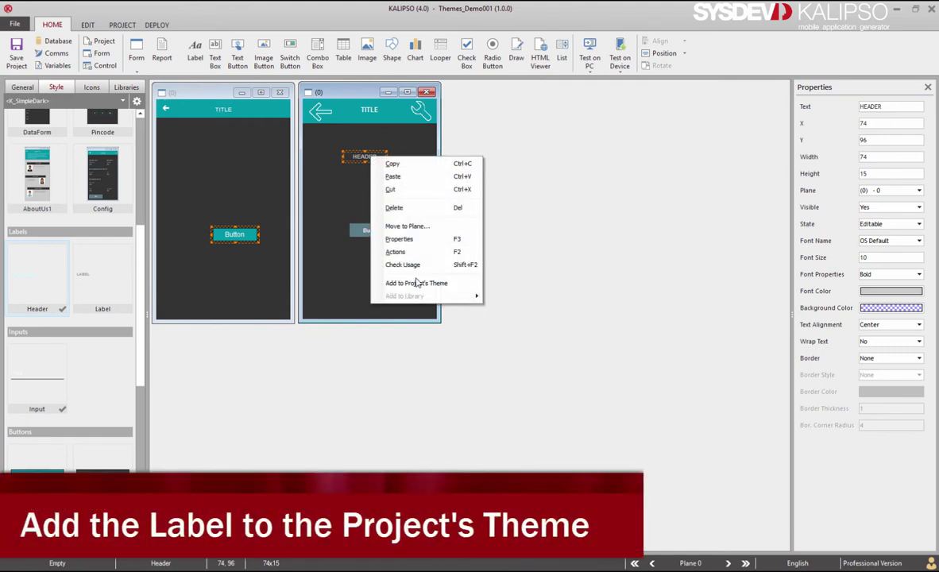
left_click(416, 282)
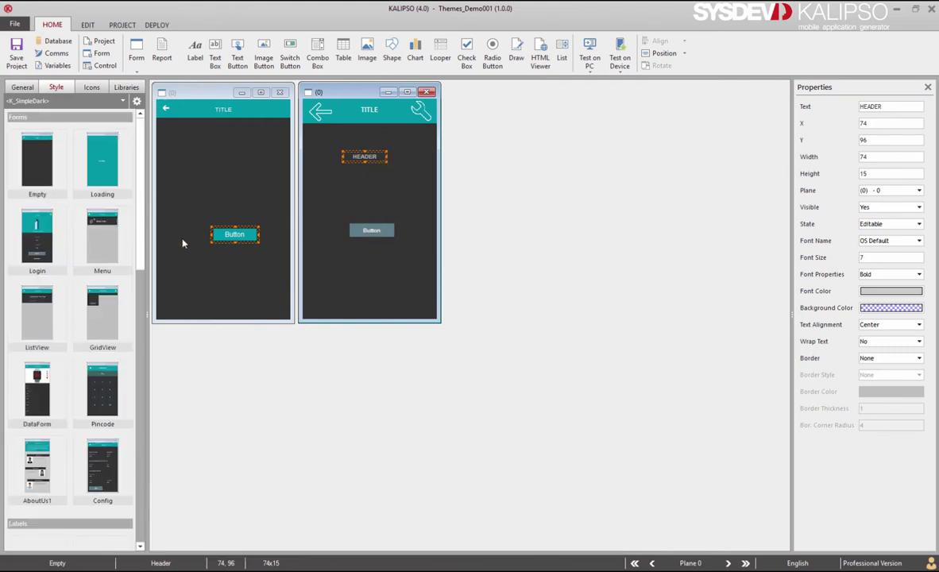
left_click_drag(141, 253, 132, 393)
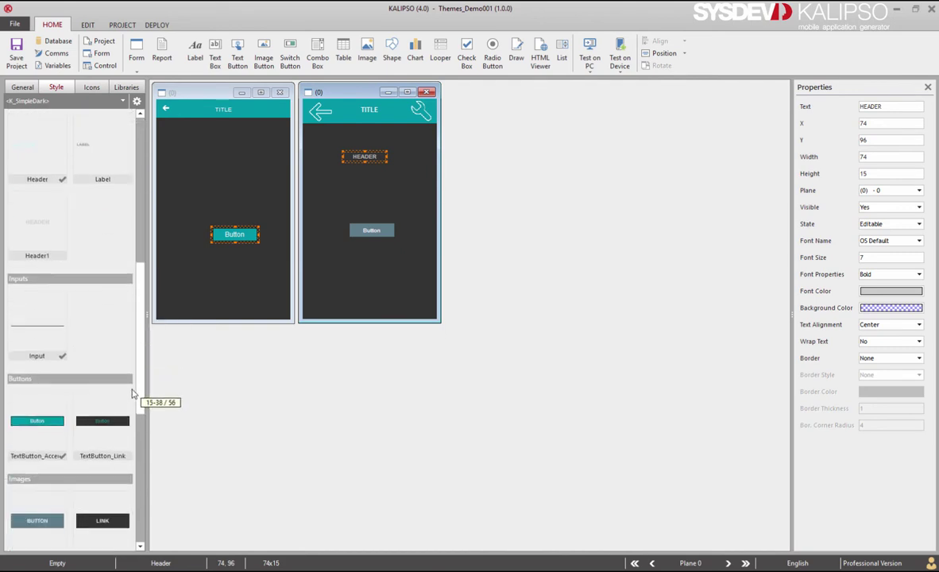
right_click(49, 225)
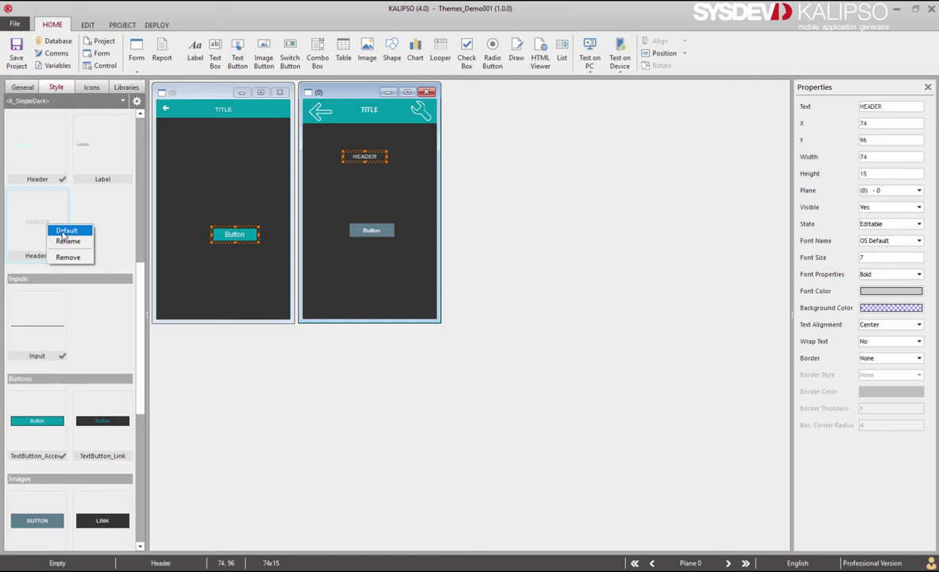
left_click(65, 231)
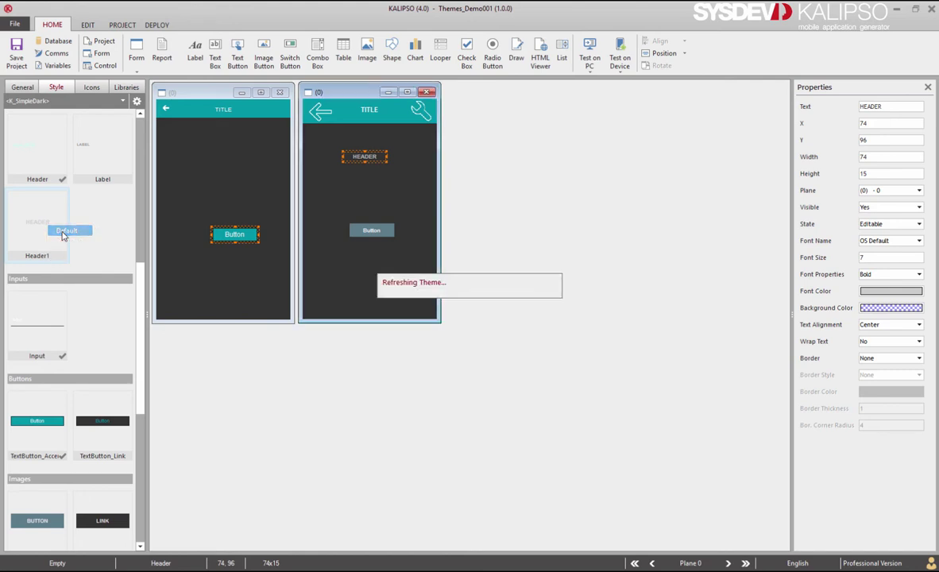
Add the right form with its controls to the theme as Empty1, placed just before Login
right_click(388, 199)
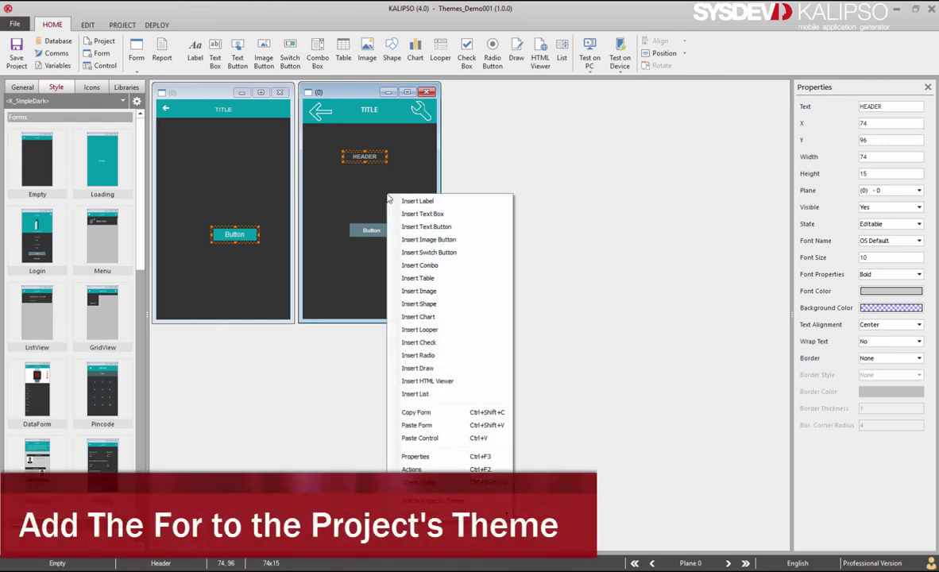
left_click(429, 426)
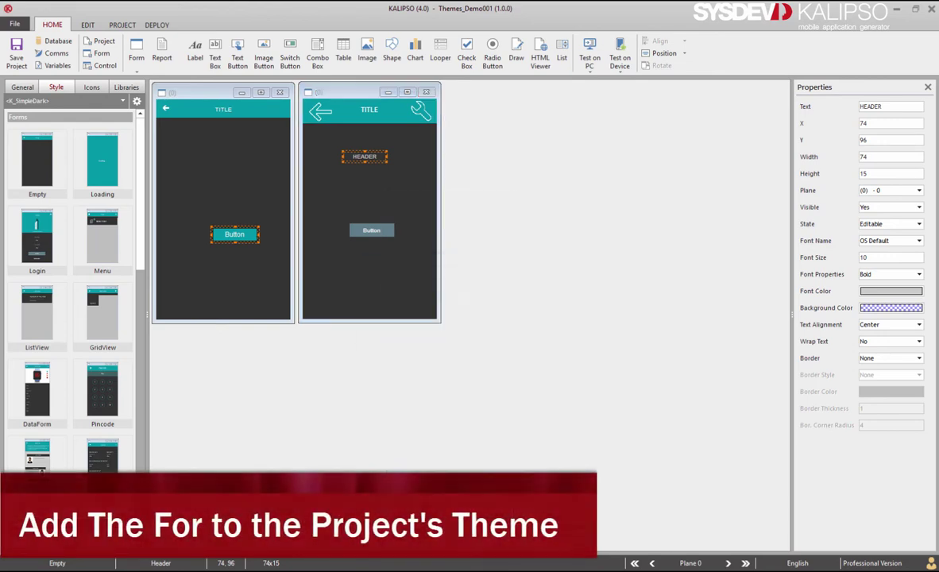
left_click(492, 332)
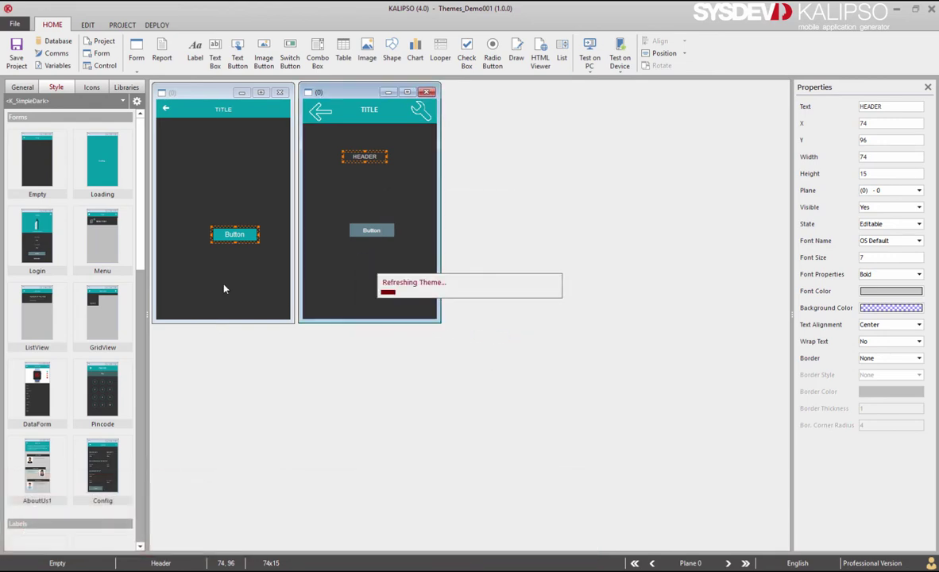
left_click_drag(141, 243, 138, 293)
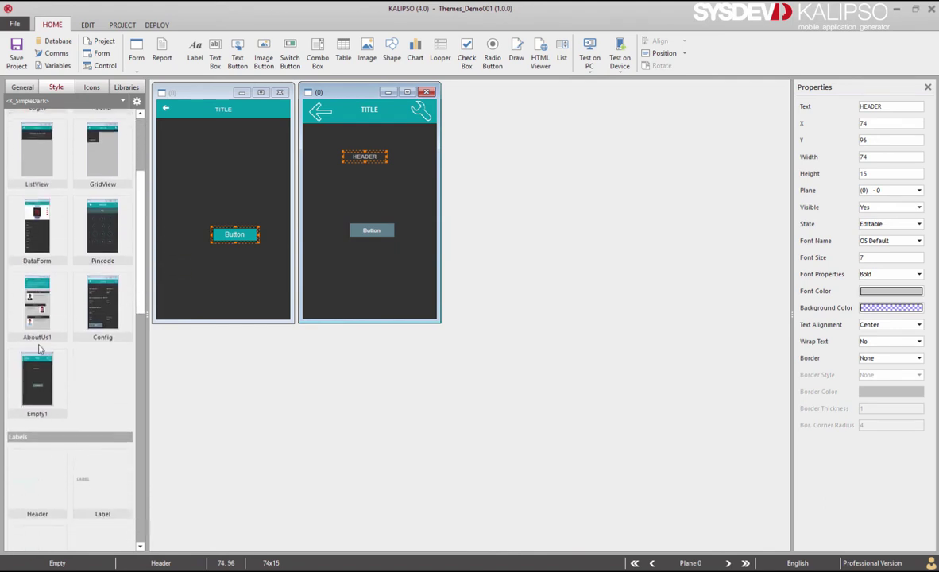
left_click_drag(22, 387, 75, 183)
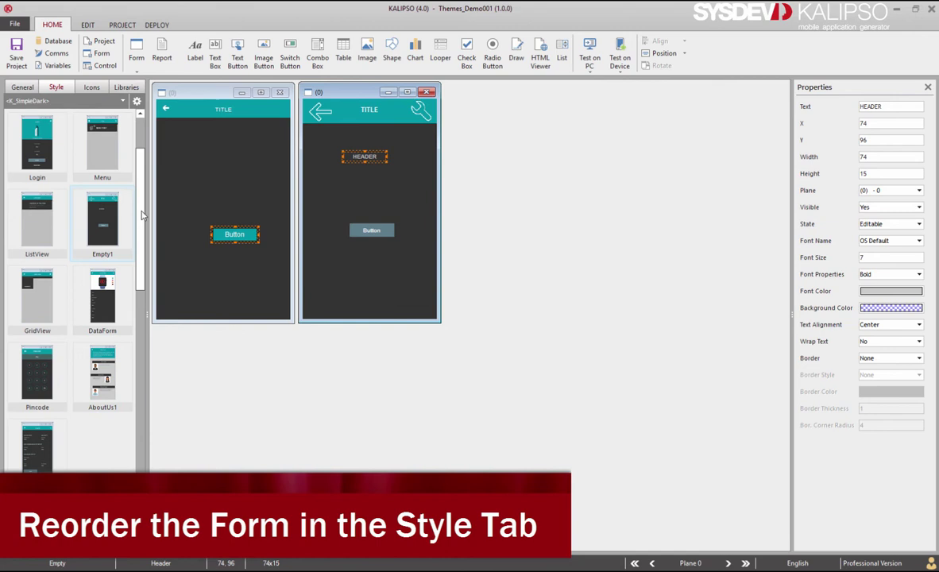
scroll(145, 203, "down", 1)
scroll(146, 201, "up", 1)
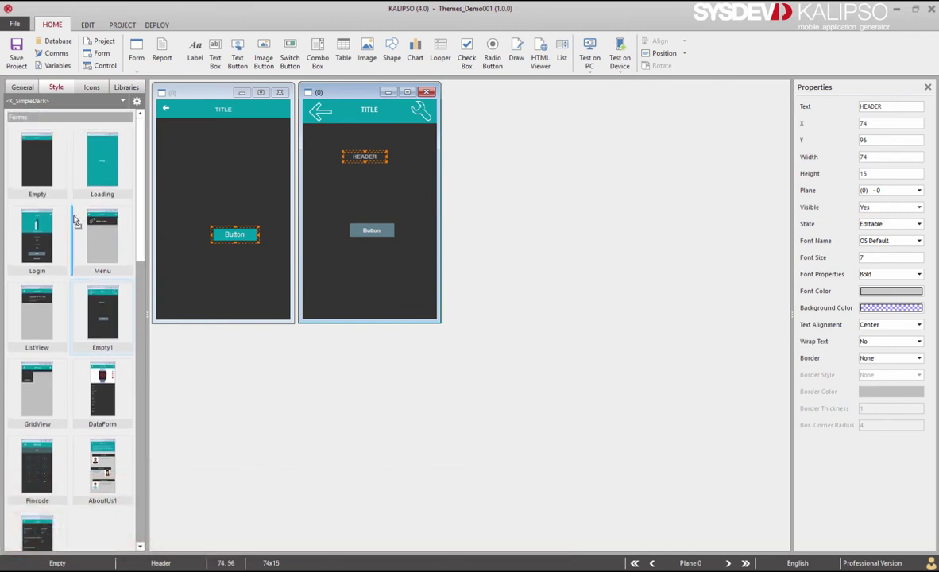
left_click_drag(29, 221, 30, 222)
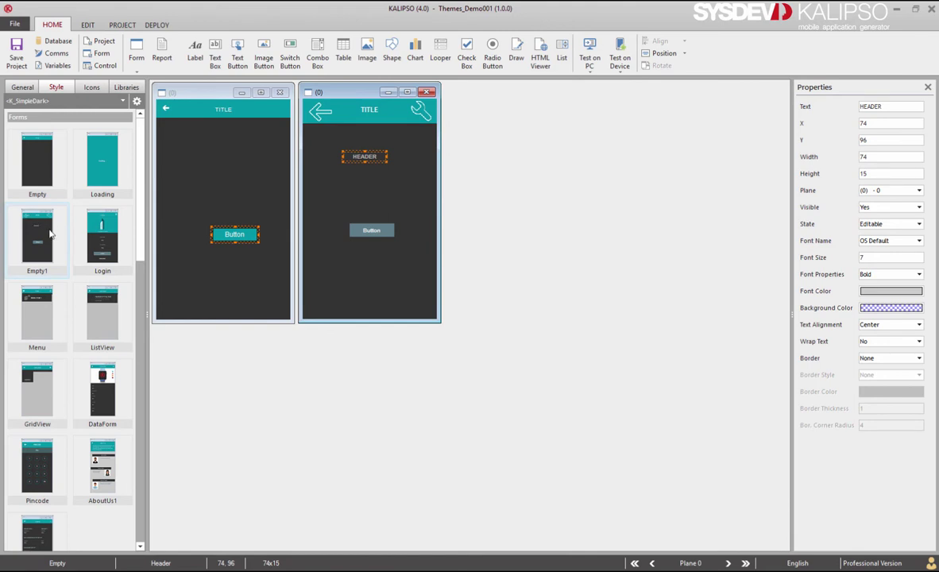
Rename the Empty1 form style to Demo
right_click(49, 236)
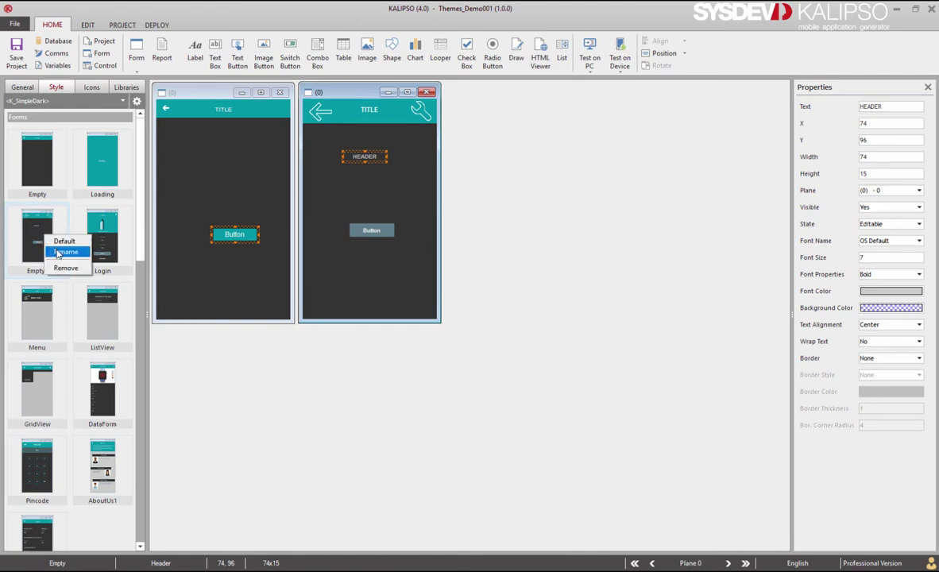
left_click(65, 252)
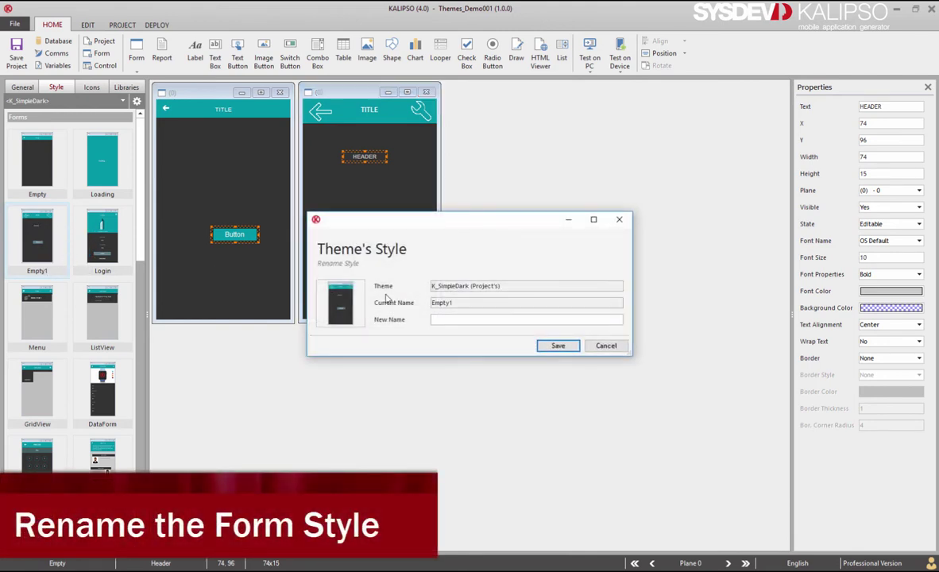
type("Demo")
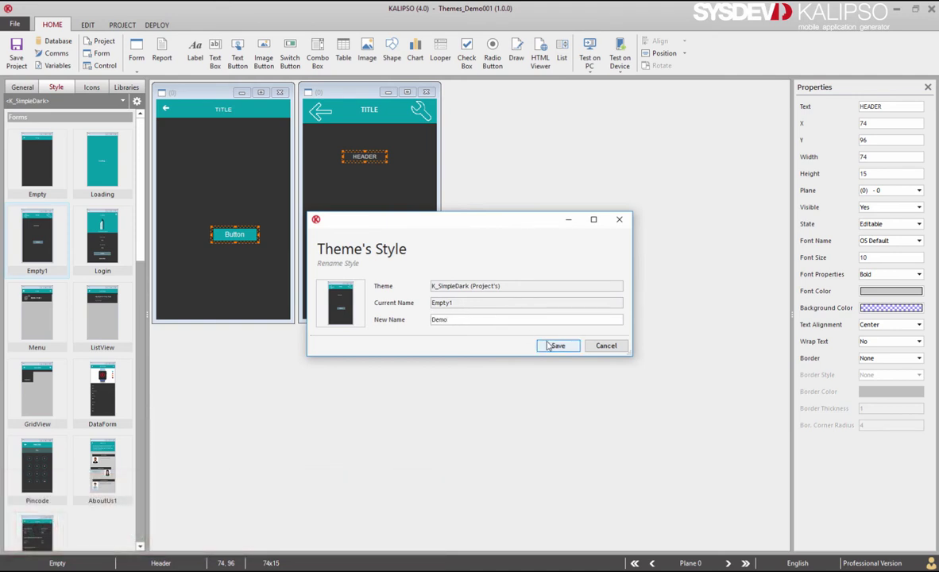
key("Return")
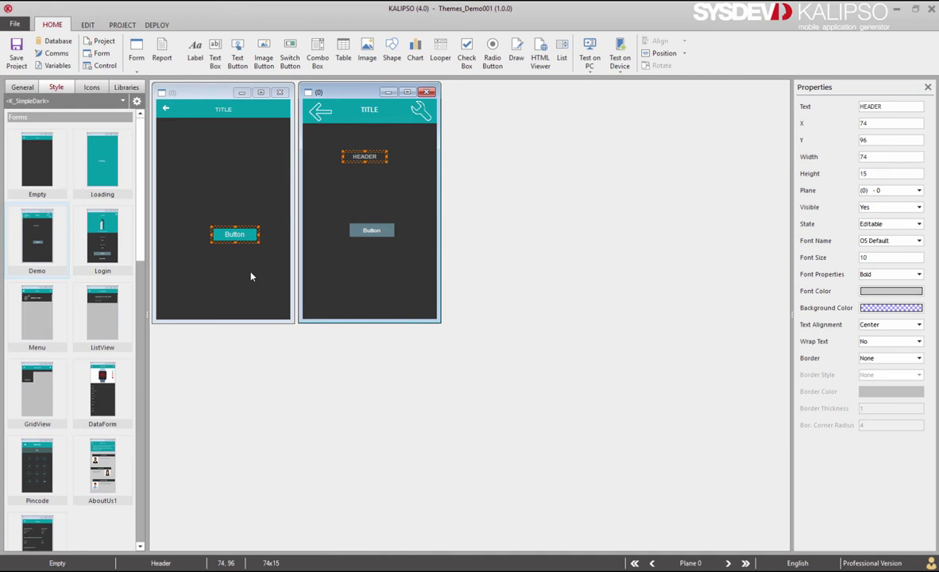
Replace the left form's four title-bar controls with copies of the right form's back arrow, TITLE and wrench
left_click_drag(255, 266, 165, 109)
key("Delete")
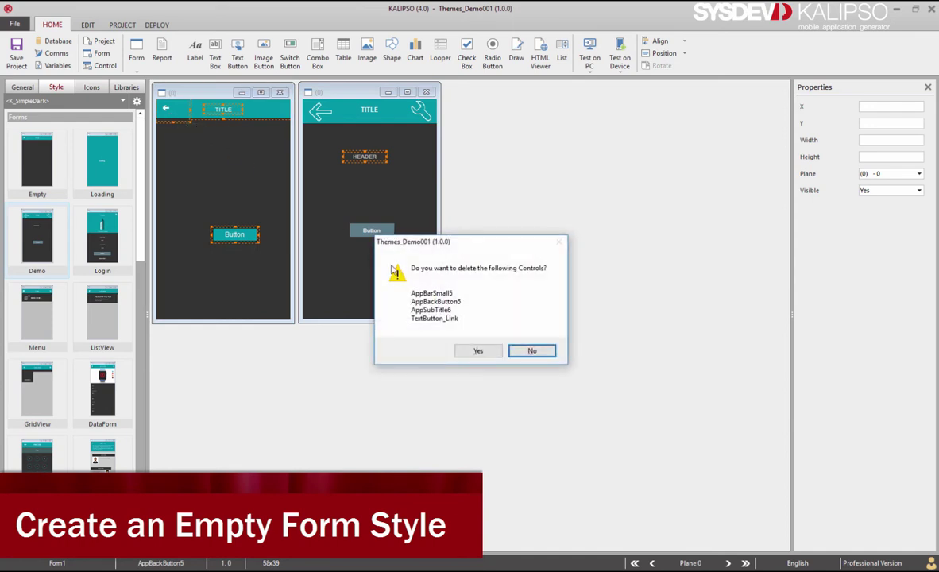
left_click(477, 351)
left_click(355, 116)
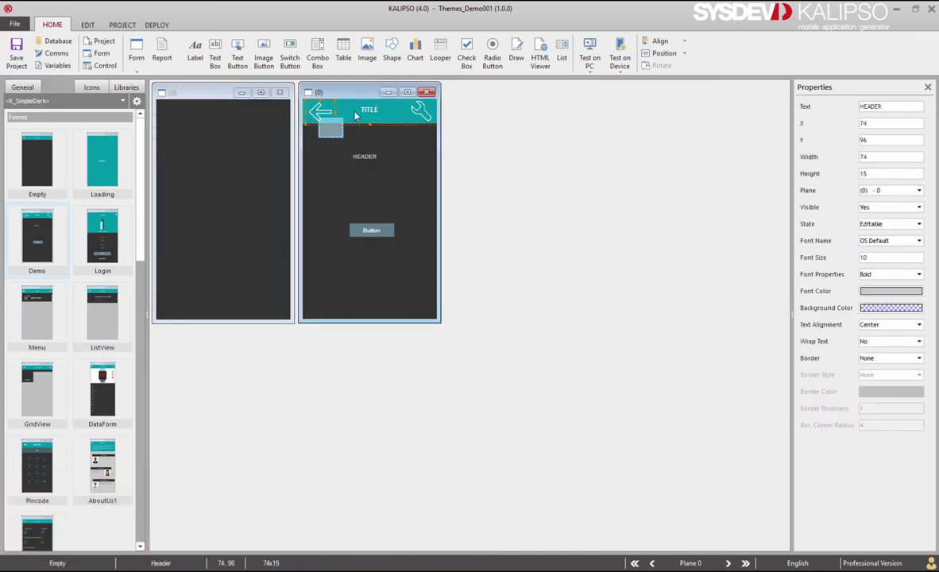
left_click_drag(298, 98, 439, 129)
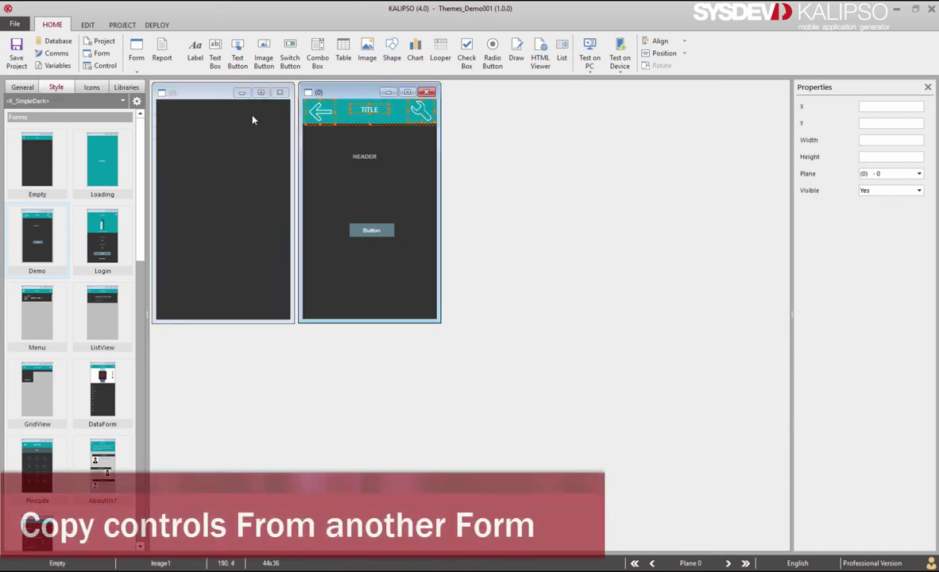
key("ctrl+c")
left_click(203, 131)
key("ctrl+v")
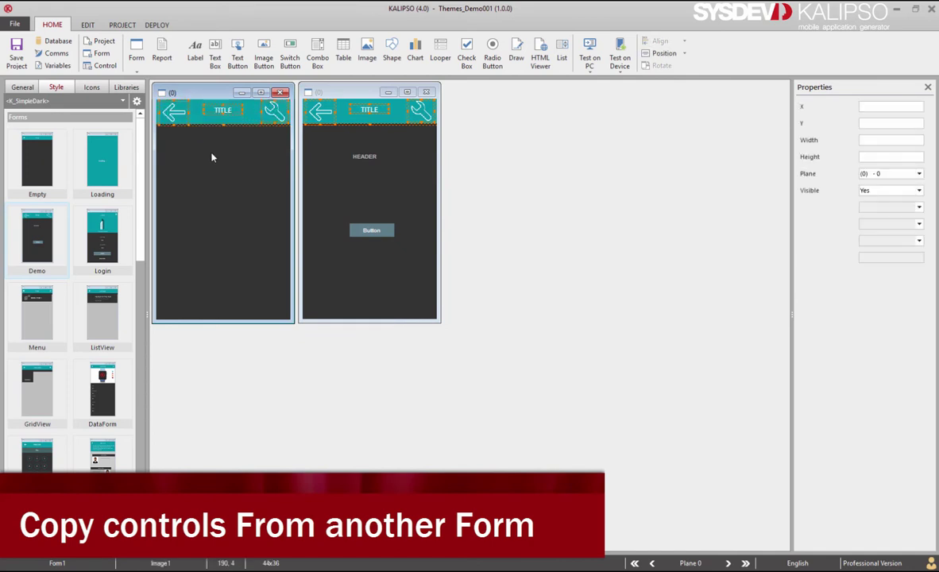
Add the left form, including its controls, to the project's theme
right_click(226, 190)
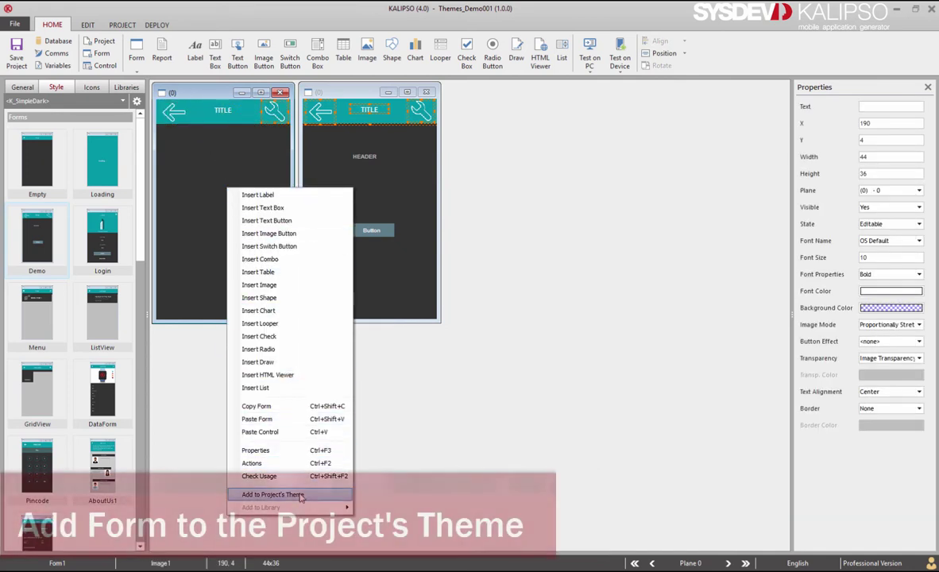
left_click(300, 494)
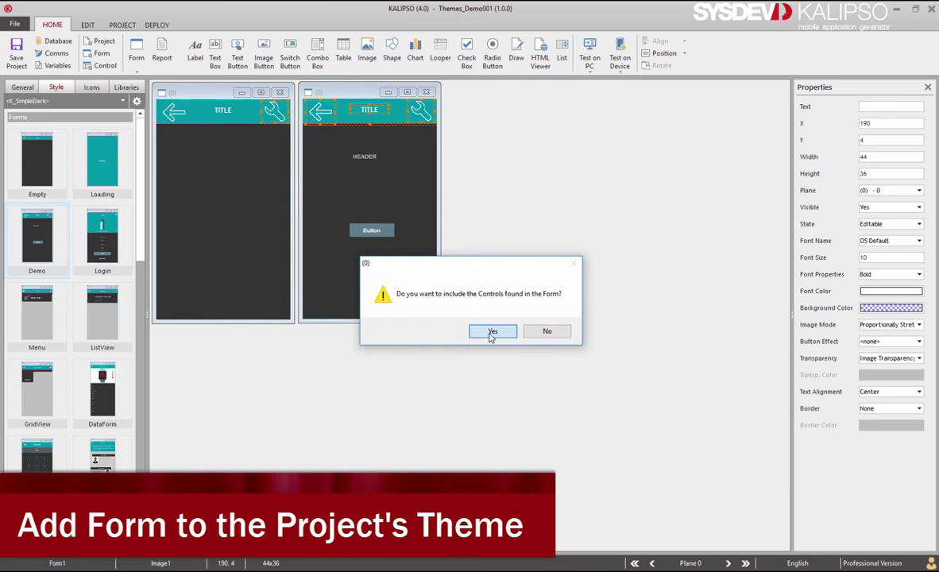
left_click(492, 332)
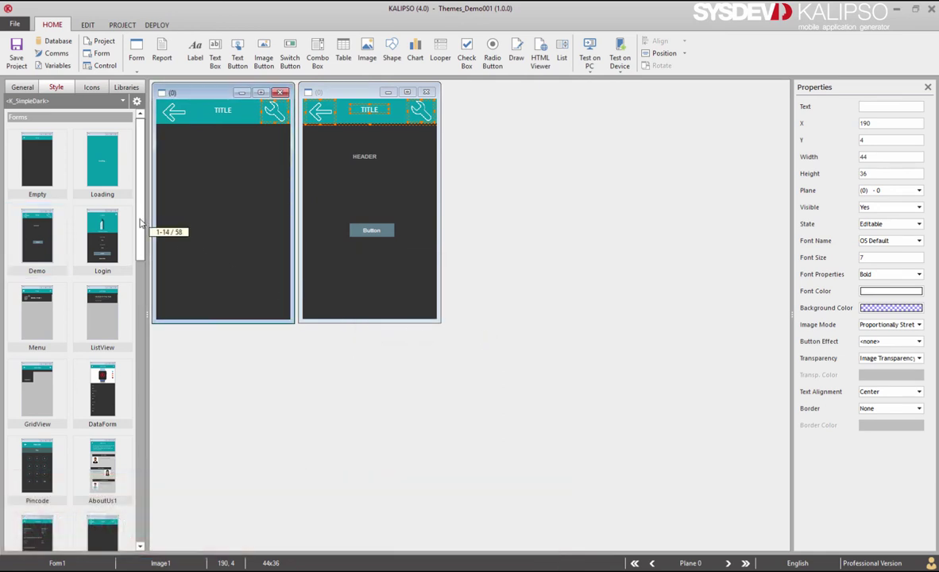
Rearrange the Style tab's Forms list, keeping Form1 after Loading, and make Form1 the default form style
left_click_drag(140, 224, 136, 306)
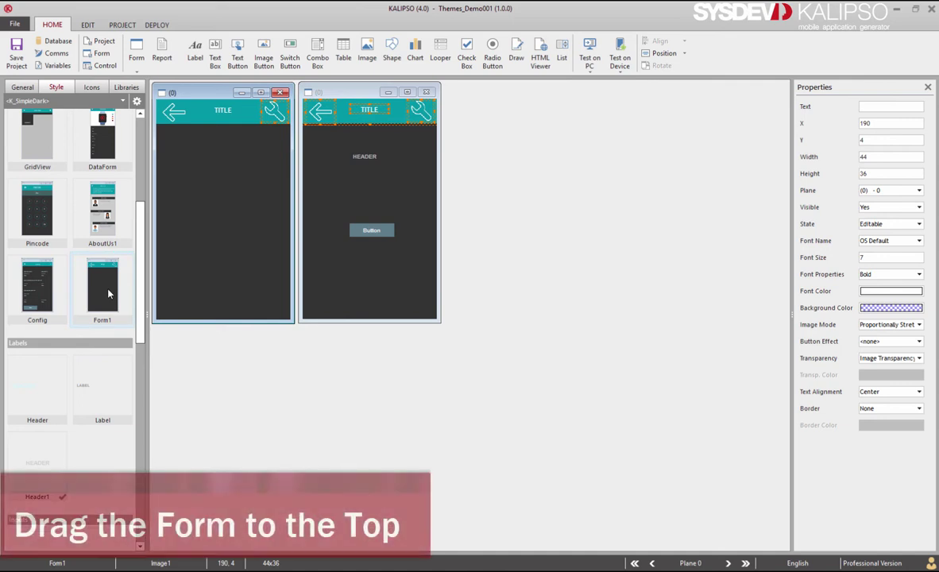
left_click_drag(109, 295, 77, 132)
scroll(119, 224, "up", 3)
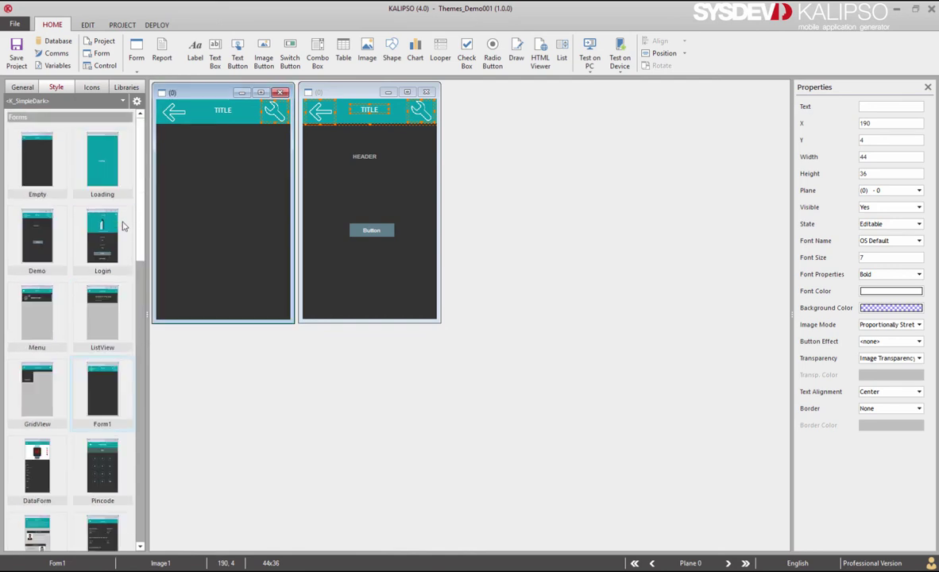
left_click_drag(100, 381, 66, 175)
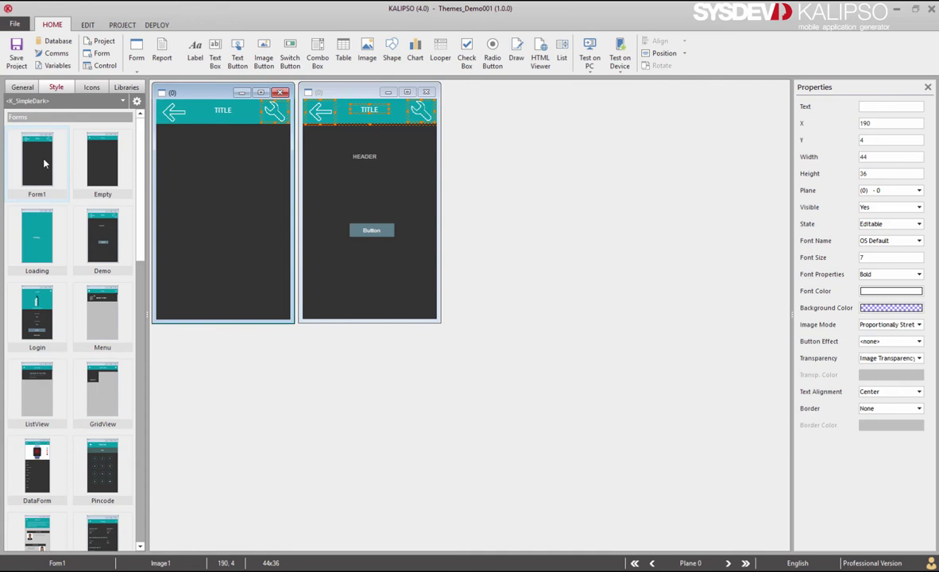
left_click_drag(44, 163, 85, 199)
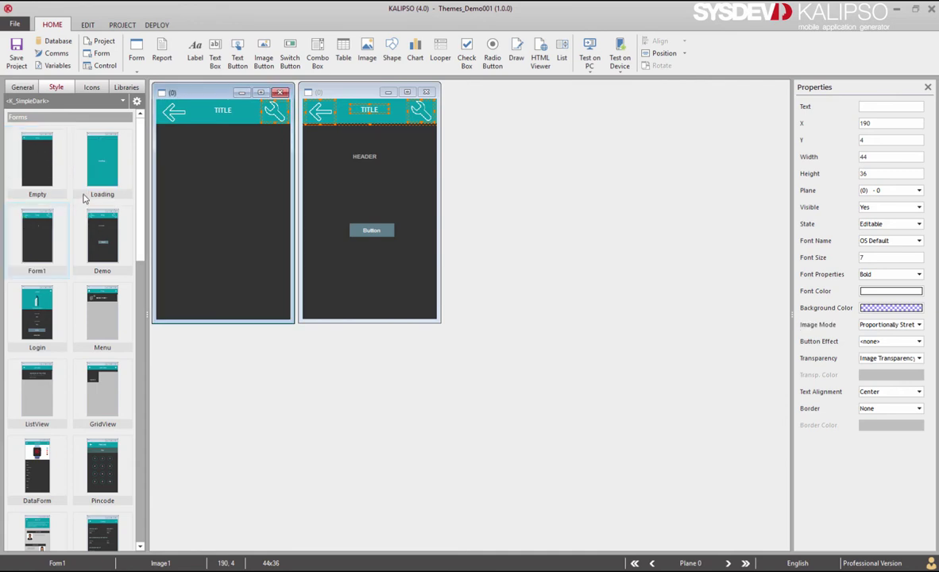
right_click(35, 237)
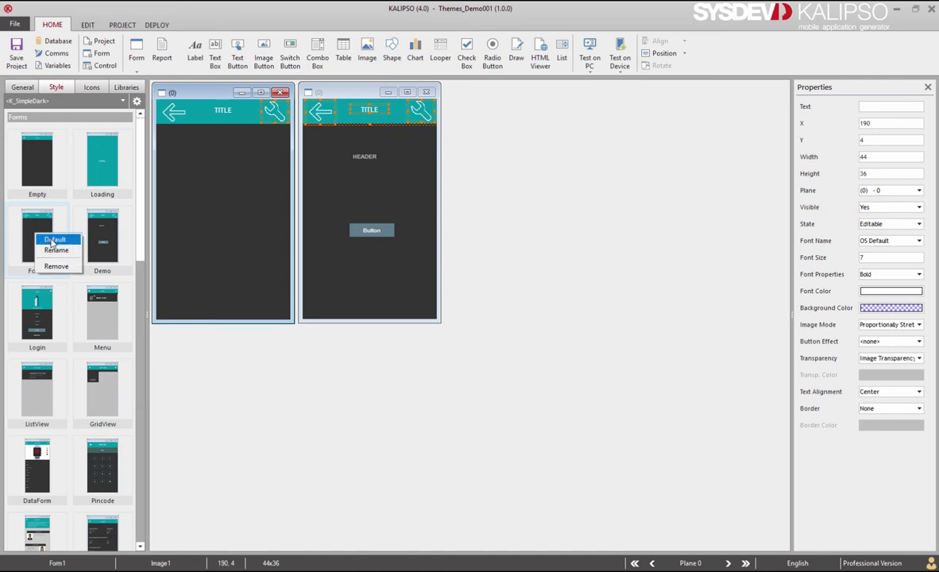
left_click(52, 240)
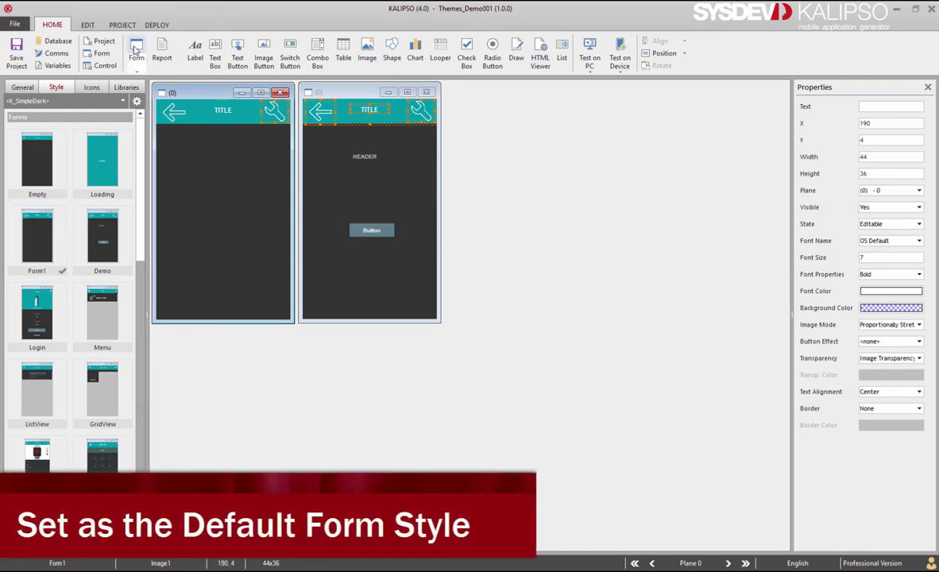
Create a third form with the teal header and place it beside the other two
left_click(135, 49)
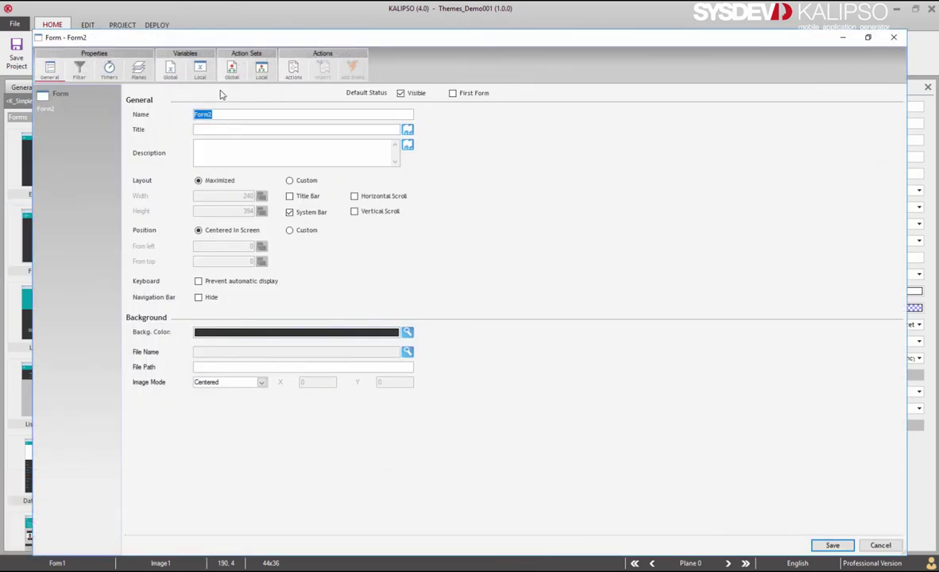
key("Return")
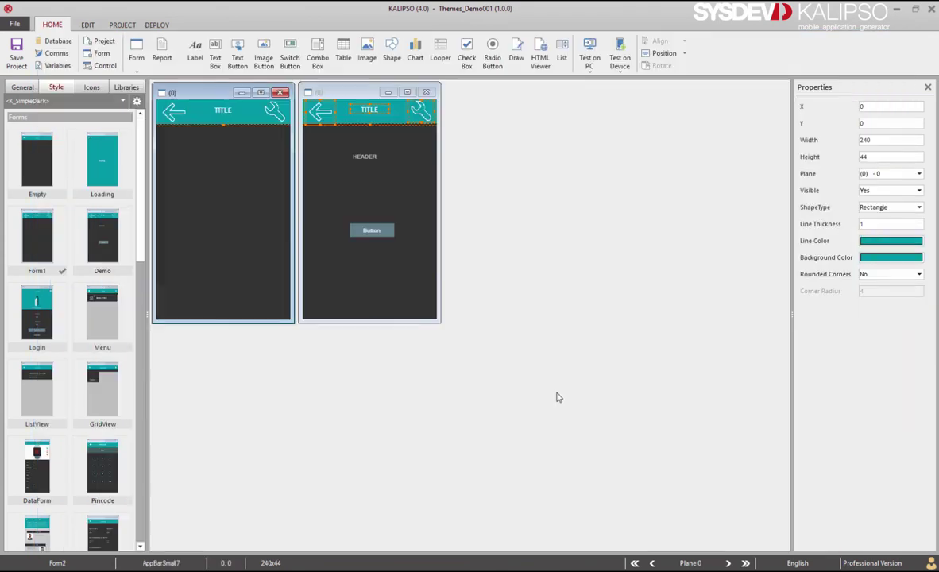
left_click_drag(216, 109, 505, 96)
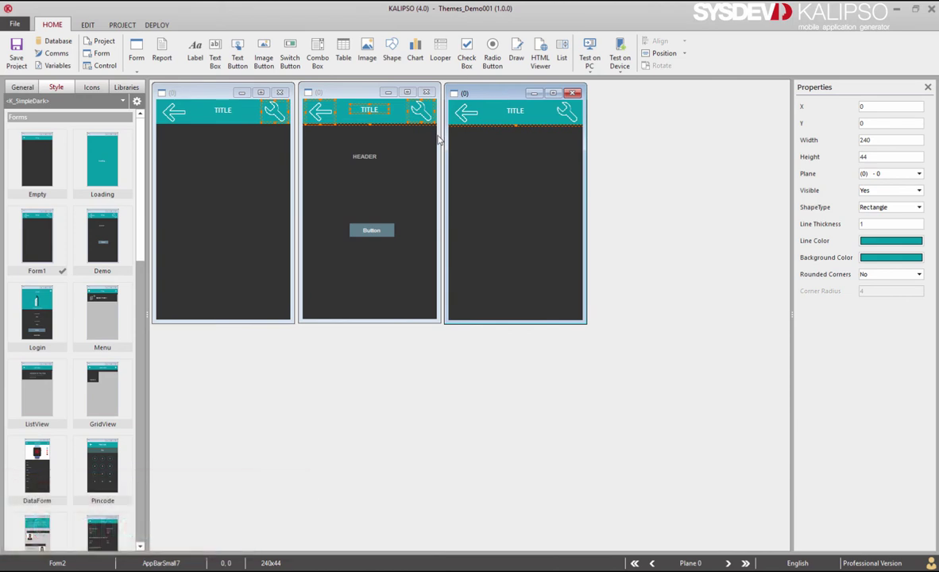
left_click(592, 390)
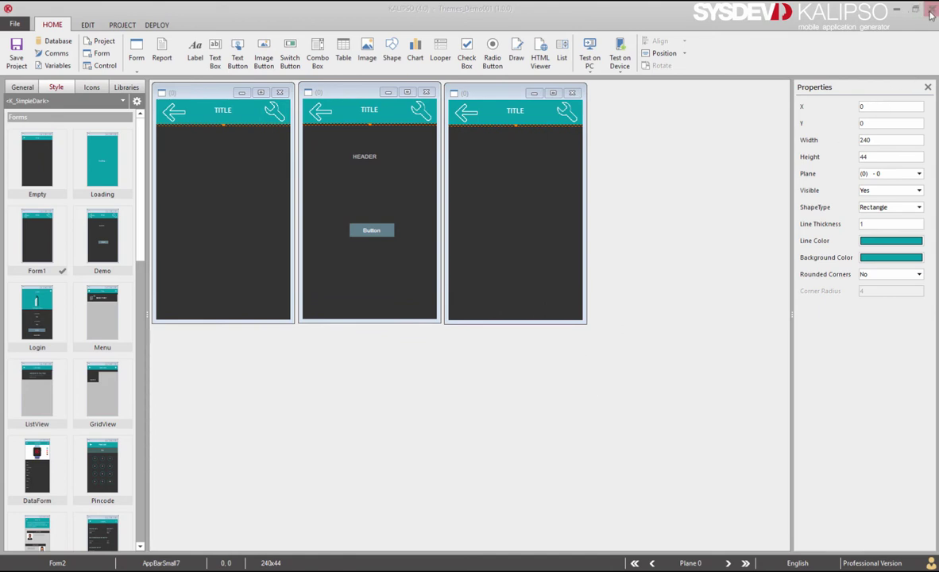
Open the Themes manager from the File backstage menu to list the K_ themes
left_click(13, 24)
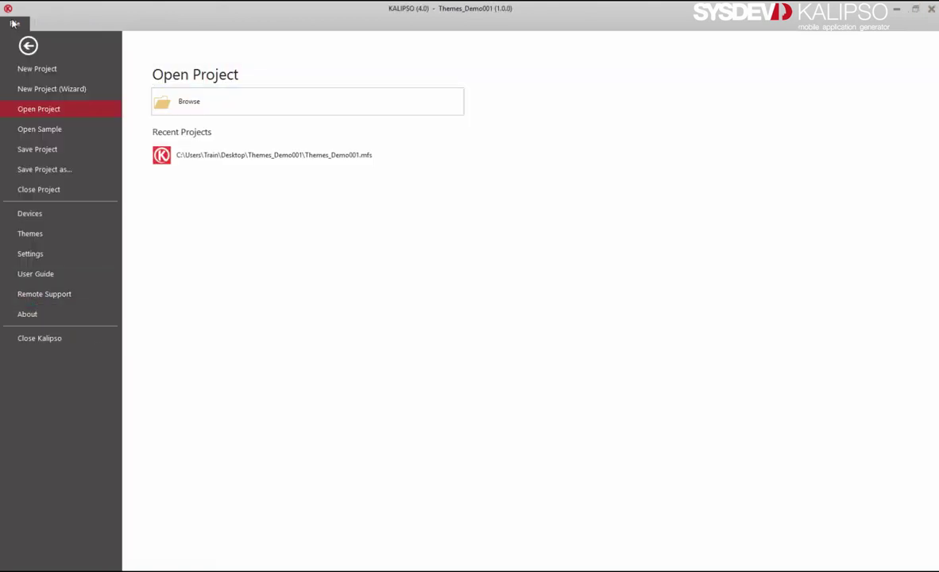
left_click(31, 235)
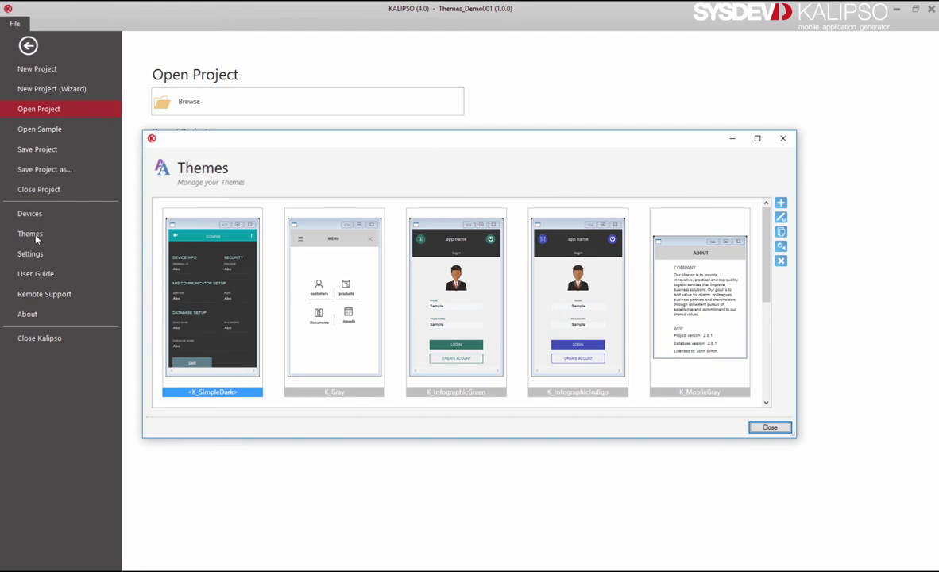
Replace K_SimpleDark's List lookbook image with the Snaps\FE82.tmp screenshot
double_click(194, 298)
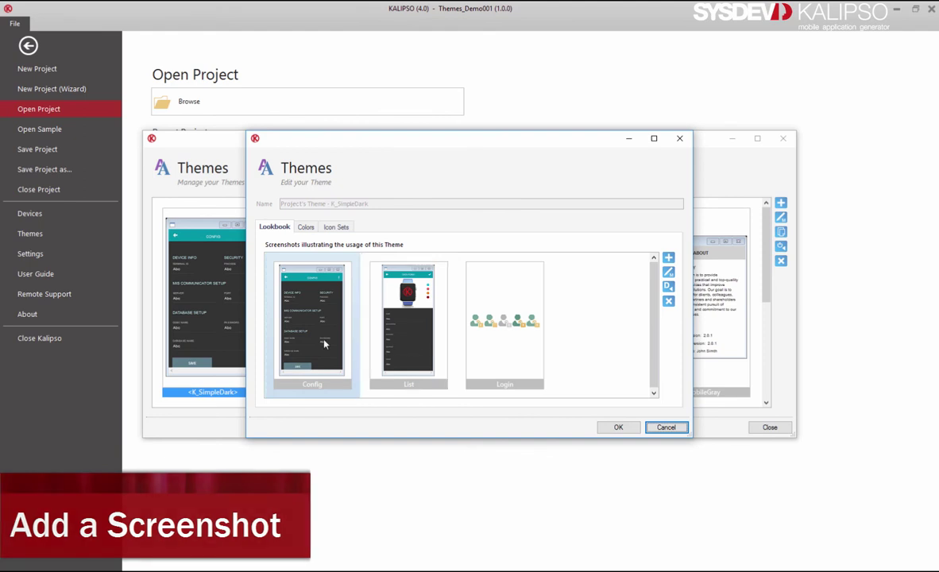
double_click(399, 337)
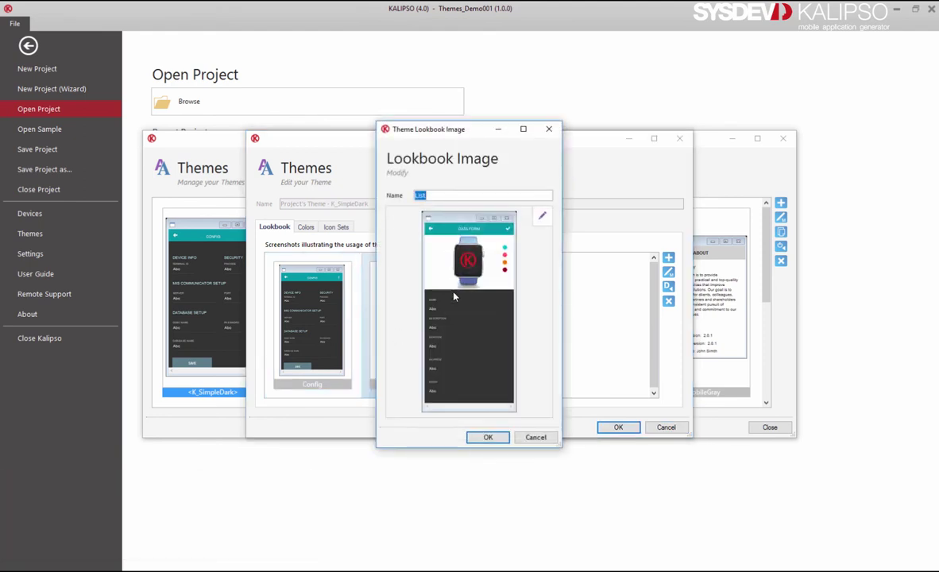
left_click(543, 215)
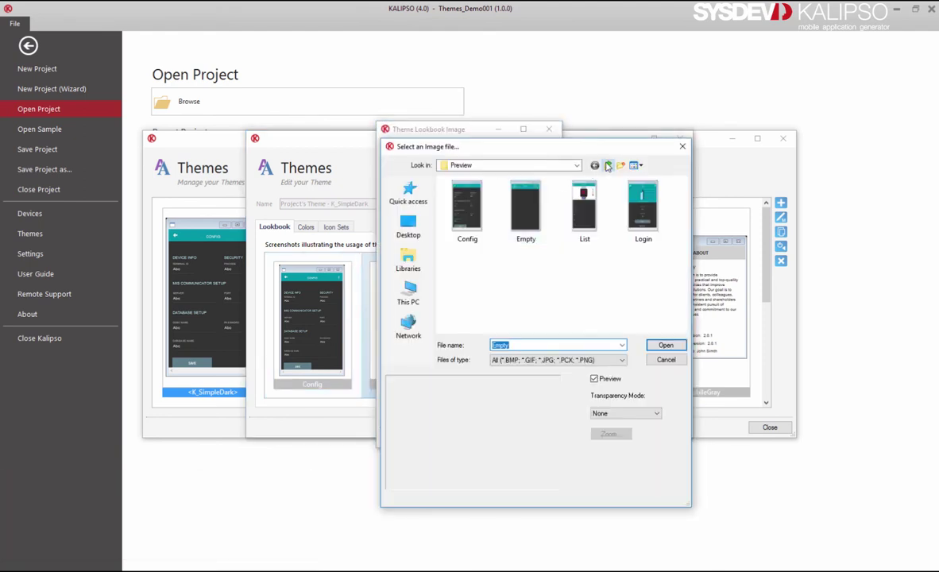
double_click(526, 208)
scroll(556, 270, "down", 5)
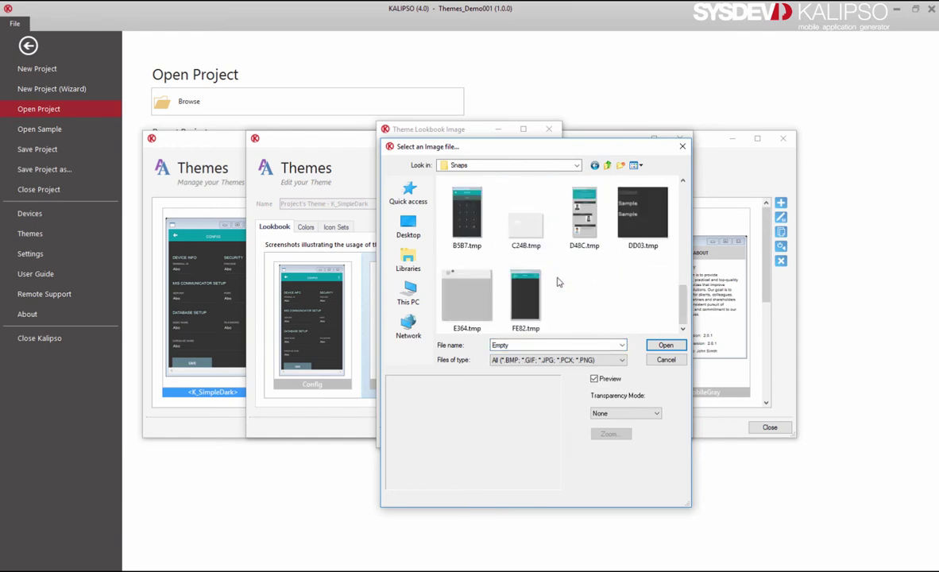
double_click(526, 298)
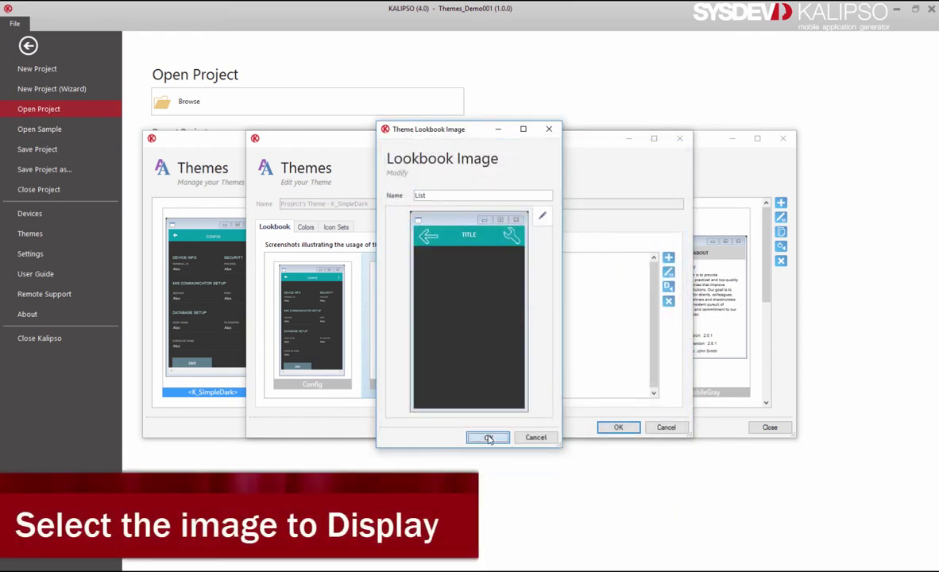
left_click(486, 437)
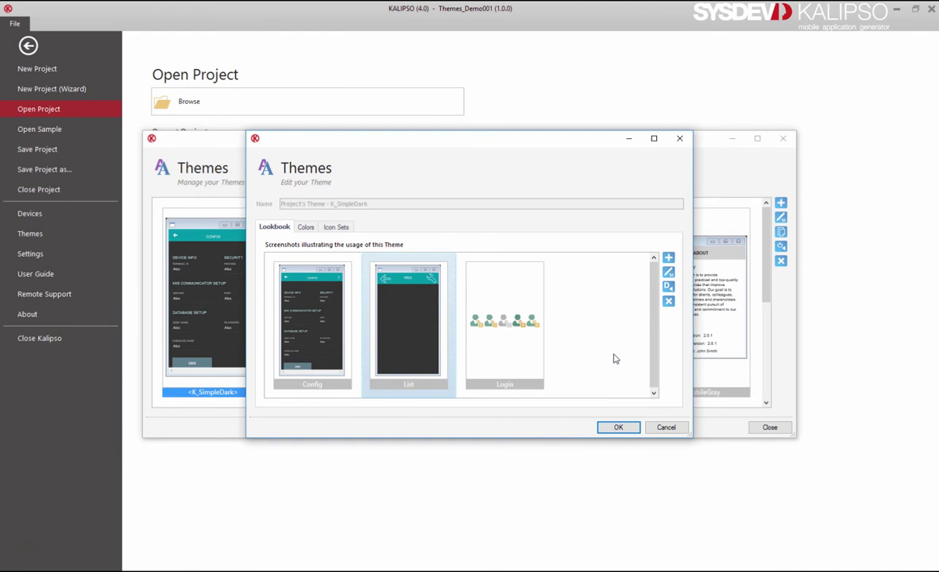
Set the List image as the theme's default <Main> image, apply, and reopen K_SimpleDark
left_click(668, 288)
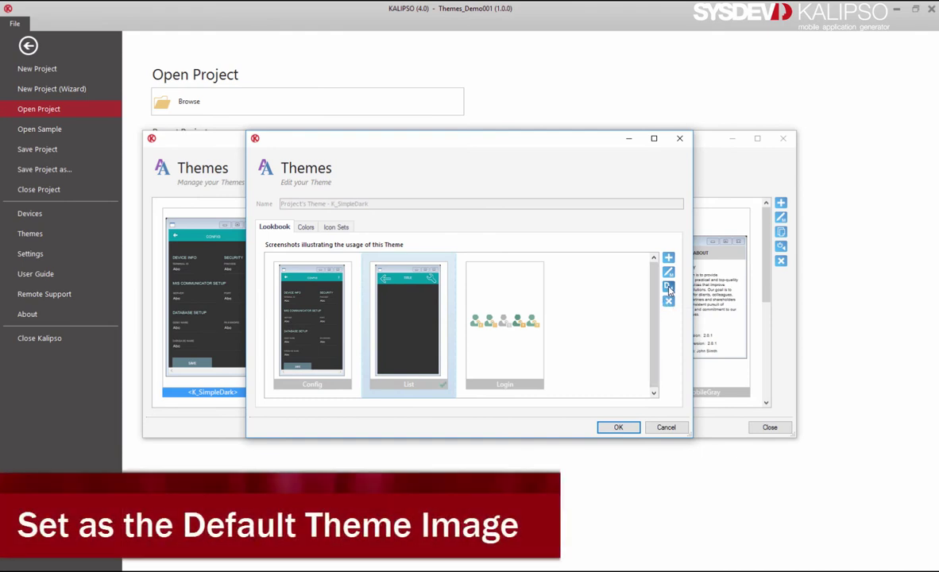
left_click(618, 427)
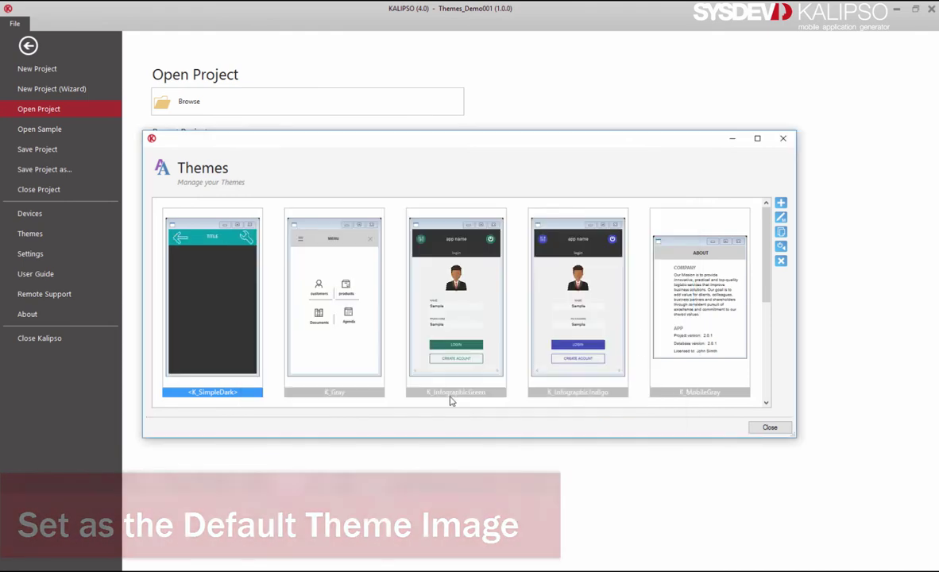
double_click(235, 317)
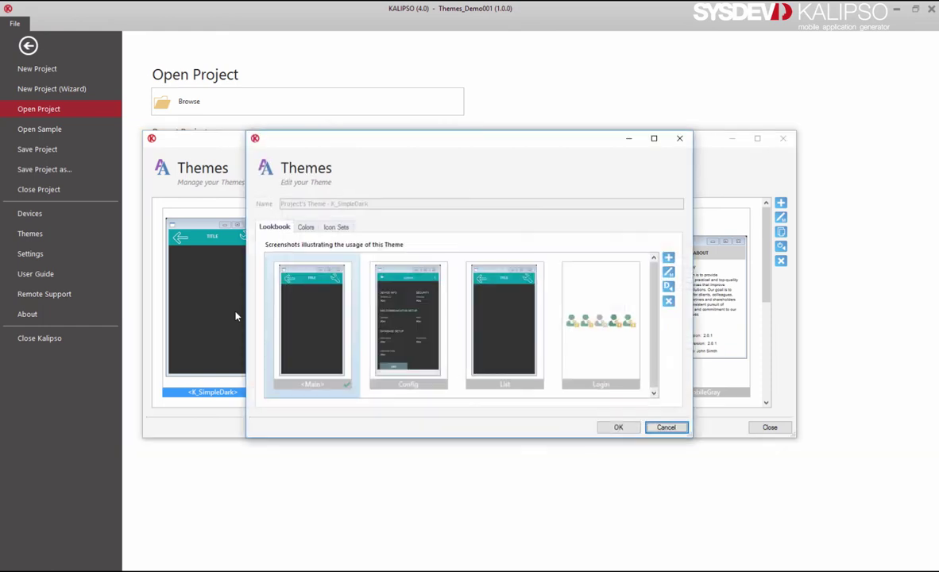
Add a lilac-grey recommended colour (c9c0cc) named ColorCustom, tinted from light grey
left_click(307, 227)
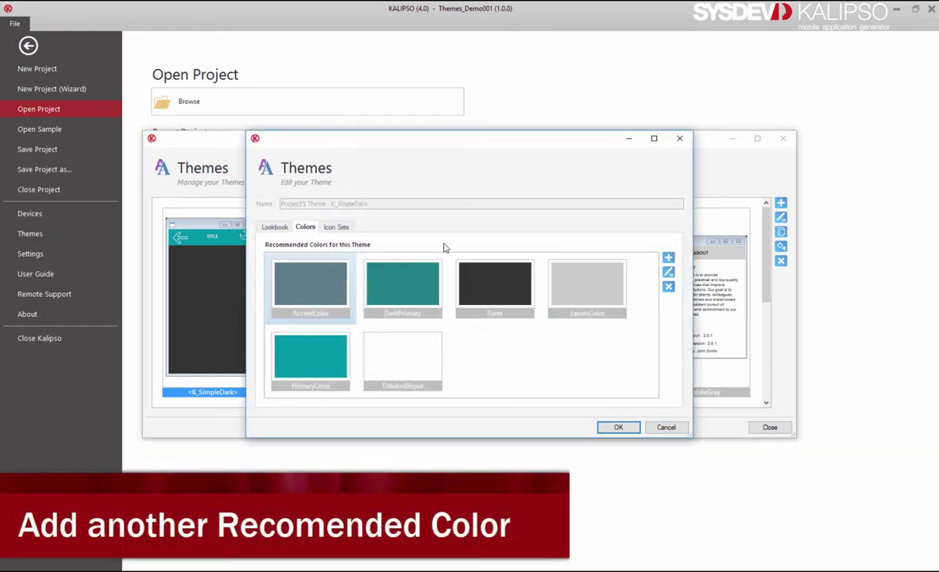
left_click(668, 262)
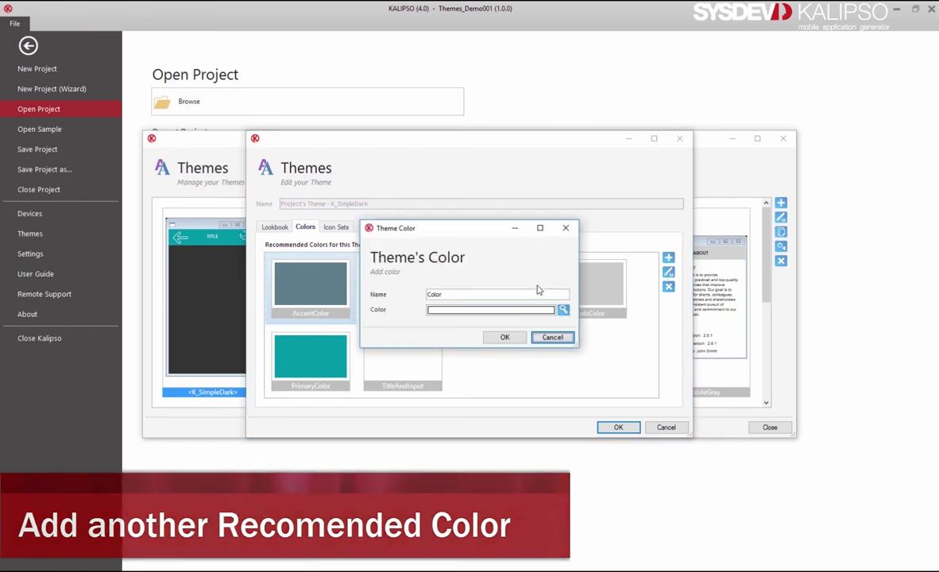
left_click(529, 312)
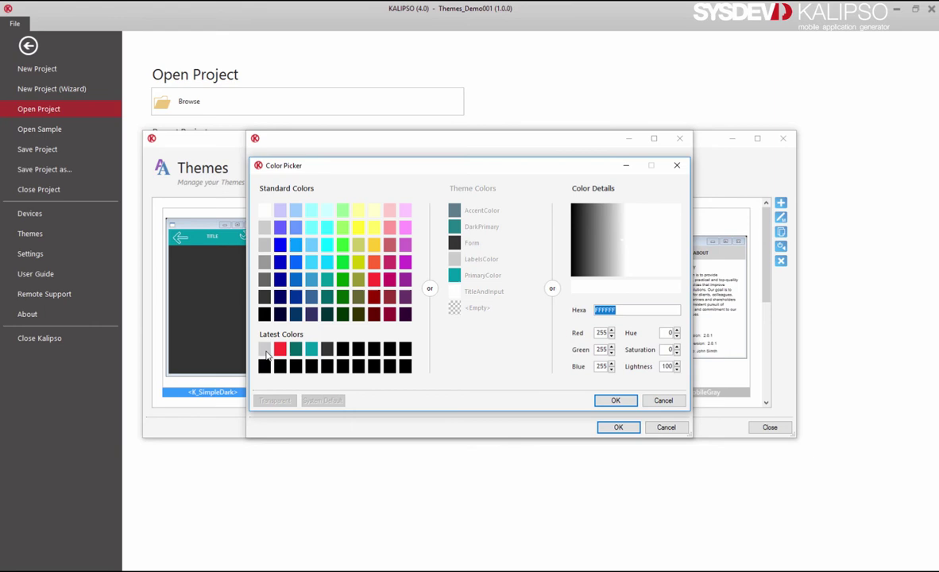
left_click(264, 352)
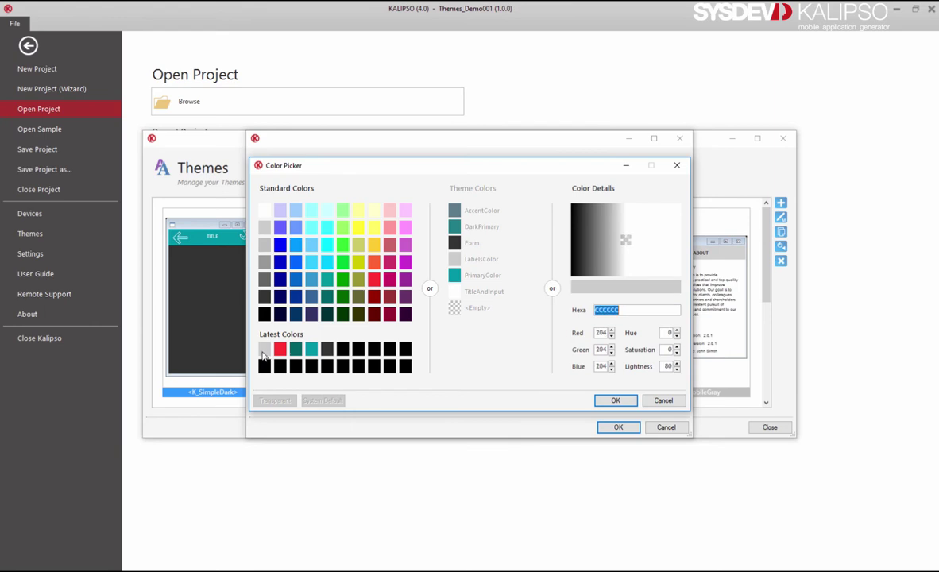
left_click(611, 336)
left_click(611, 336)
left_click(611, 336)
left_click(610, 353)
left_click(610, 353)
left_click(611, 352)
left_click(611, 353)
left_click(611, 352)
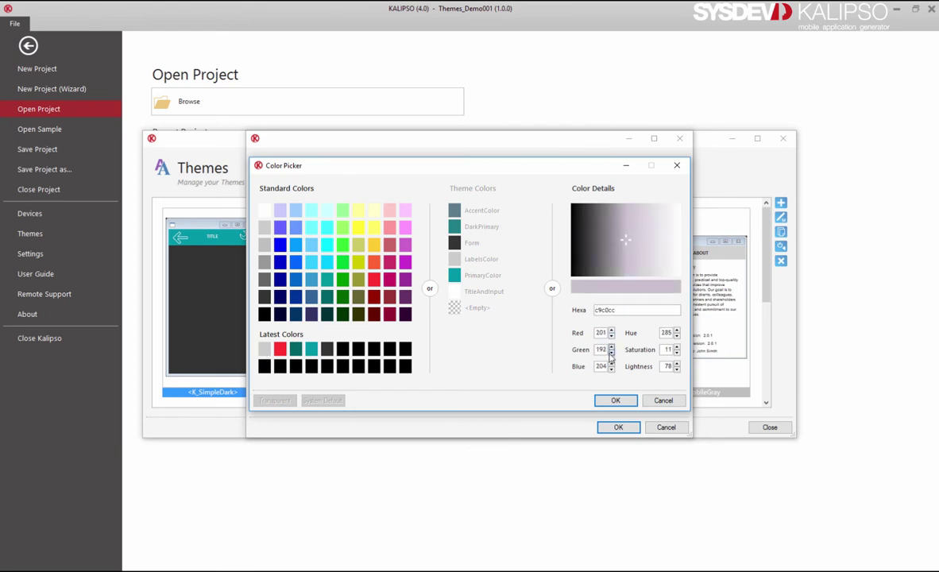
left_click(613, 400)
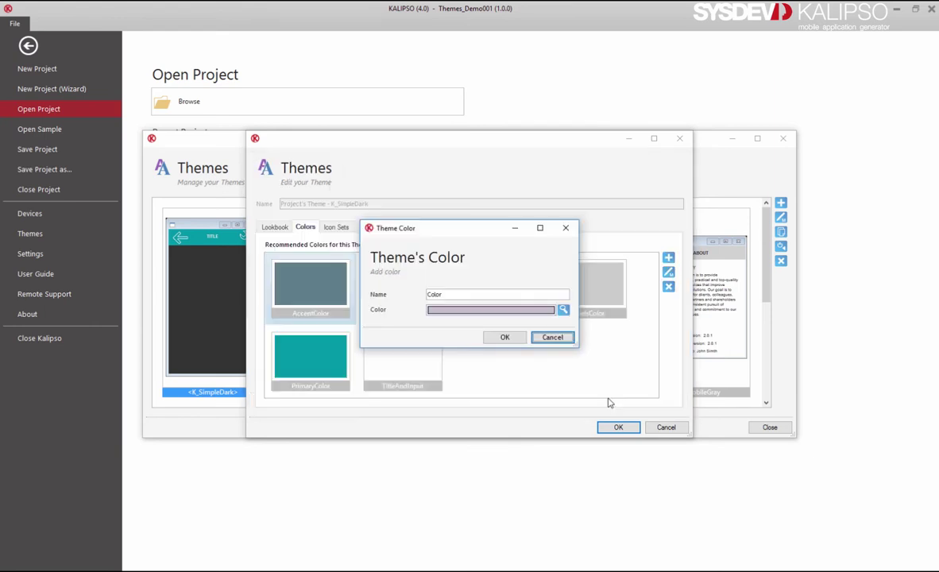
left_click(492, 295)
type("ColorCus")
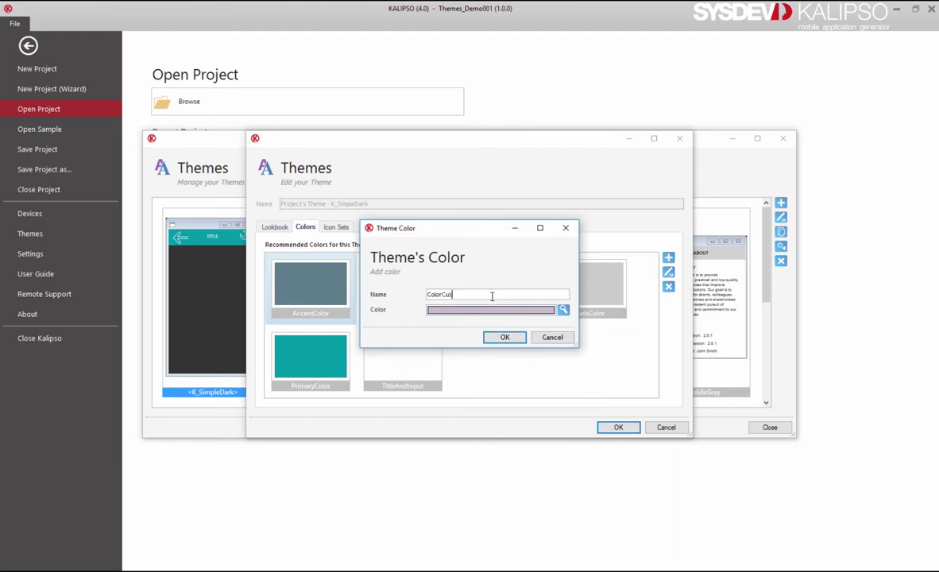
type("tom")
left_click(504, 337)
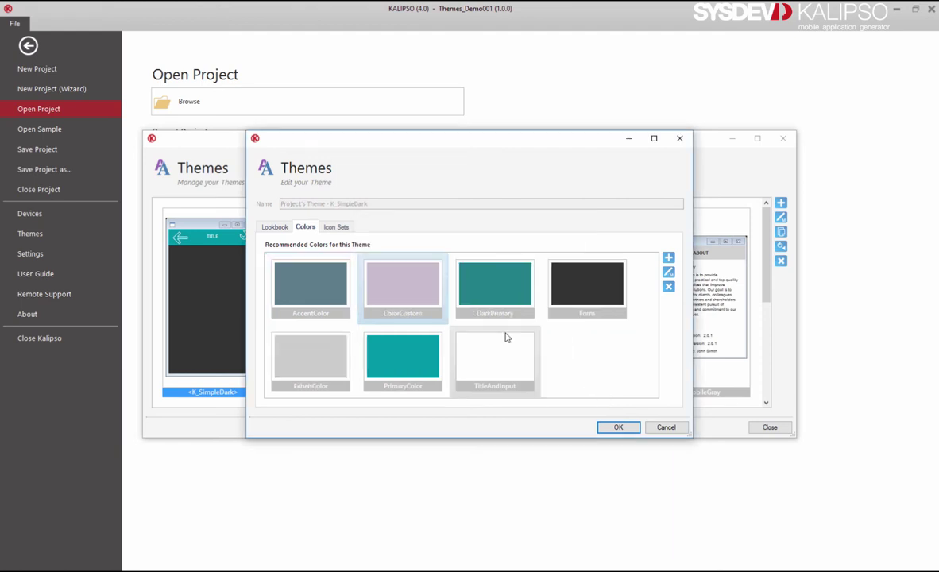
Apply the colour changes, add the WhiteOutline icon set to K_SimpleDark's recommendations, and apply
left_click(617, 427)
double_click(219, 322)
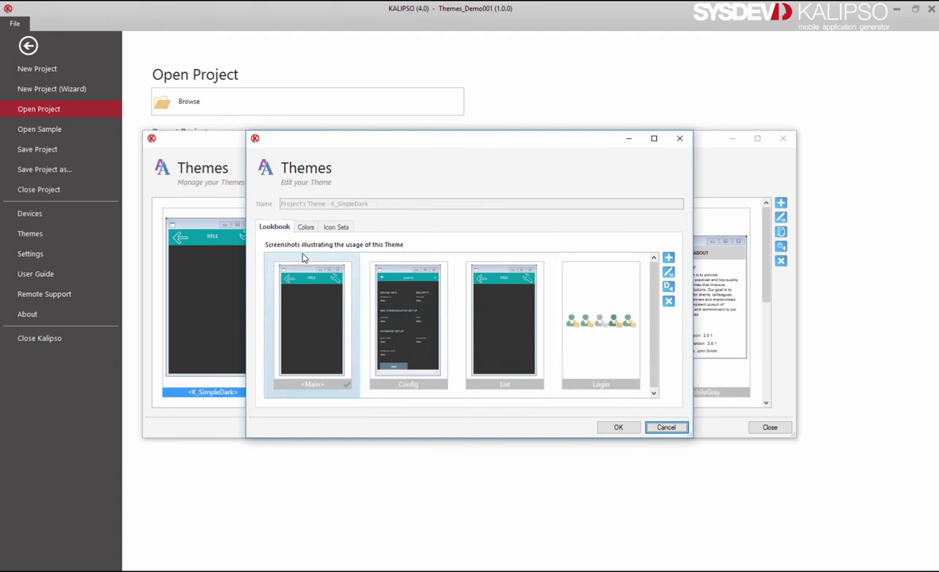
left_click(335, 227)
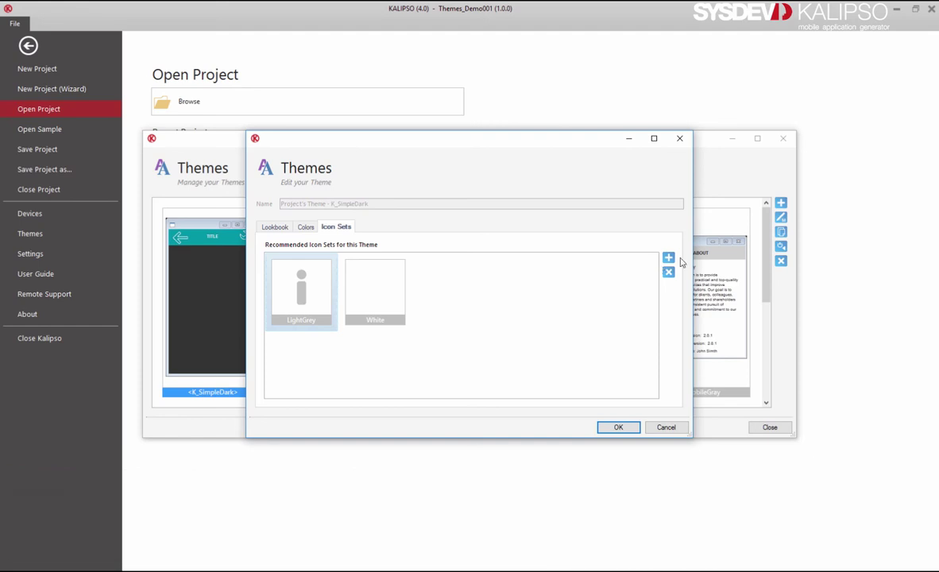
left_click(669, 258)
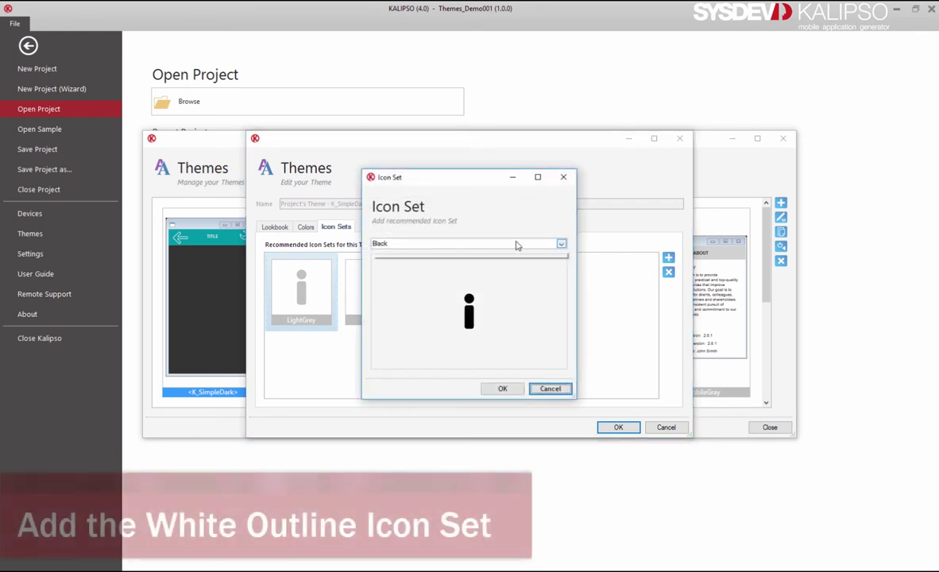
left_click(469, 243)
left_click(448, 330)
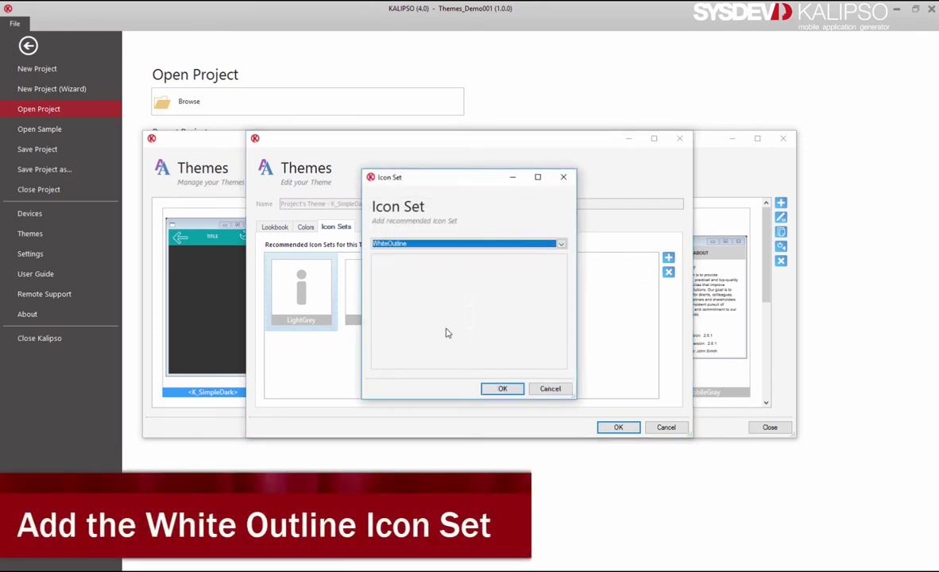
left_click(502, 388)
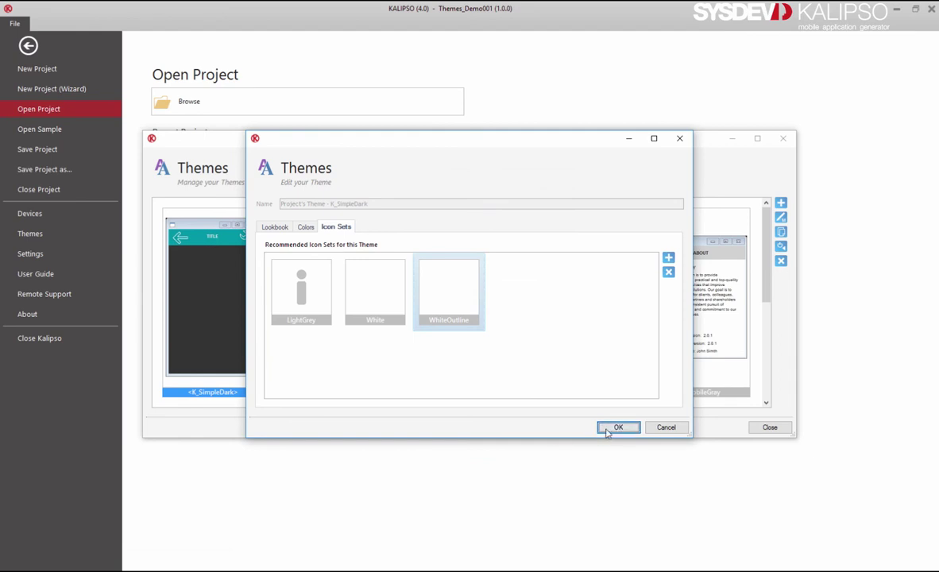
left_click(618, 428)
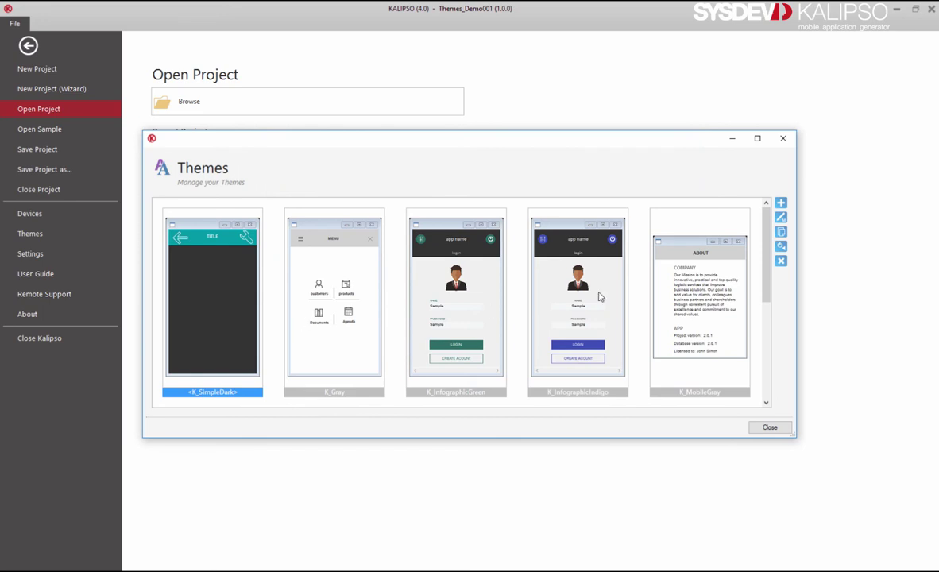
Close the Themes manager and exit Kalipso, confirming the exit prompt
left_click(769, 428)
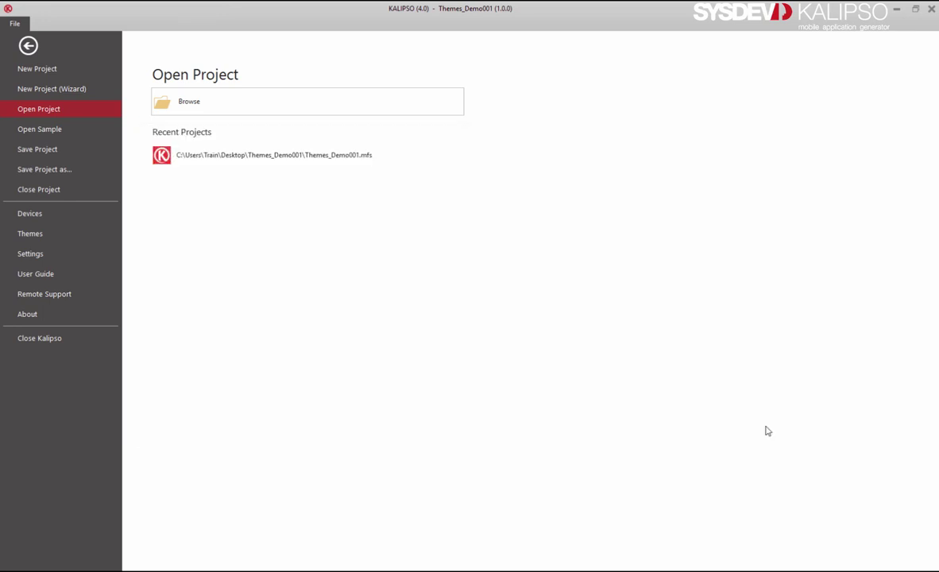
left_click(931, 8)
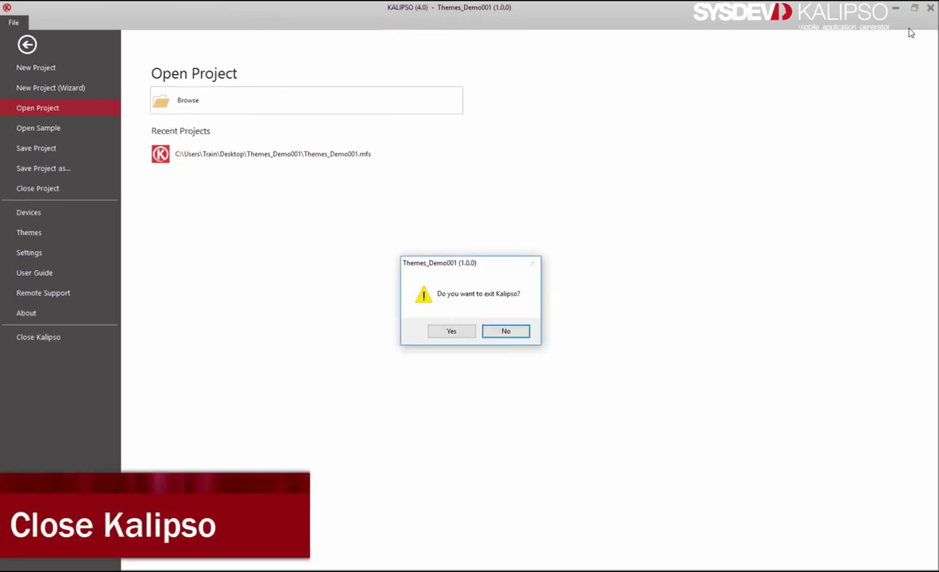
left_click(459, 332)
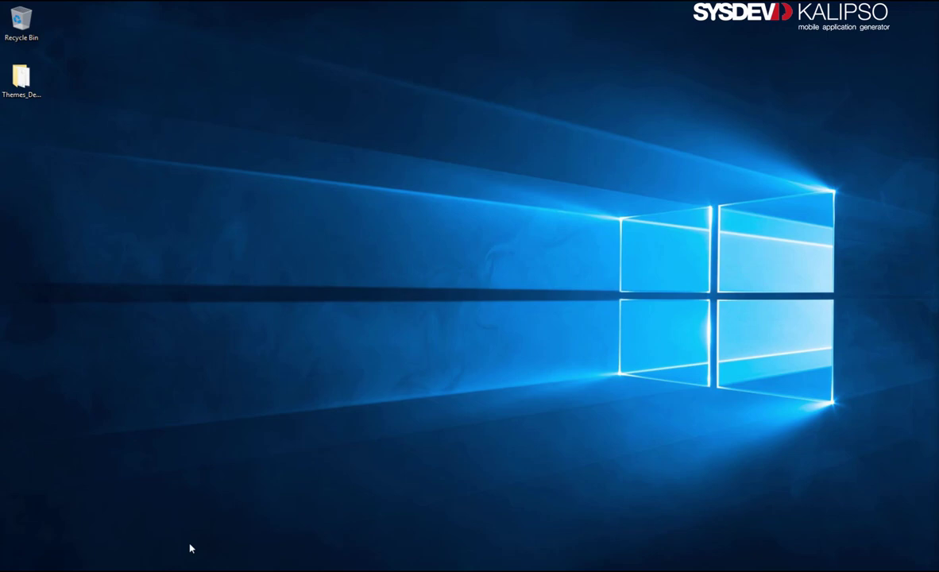
Open the MIS\Kalipso 4.0.0\Designer\Themes folder alongside the Themes_Demo001 project folder
mouse_move(169, 569)
left_click(108, 527)
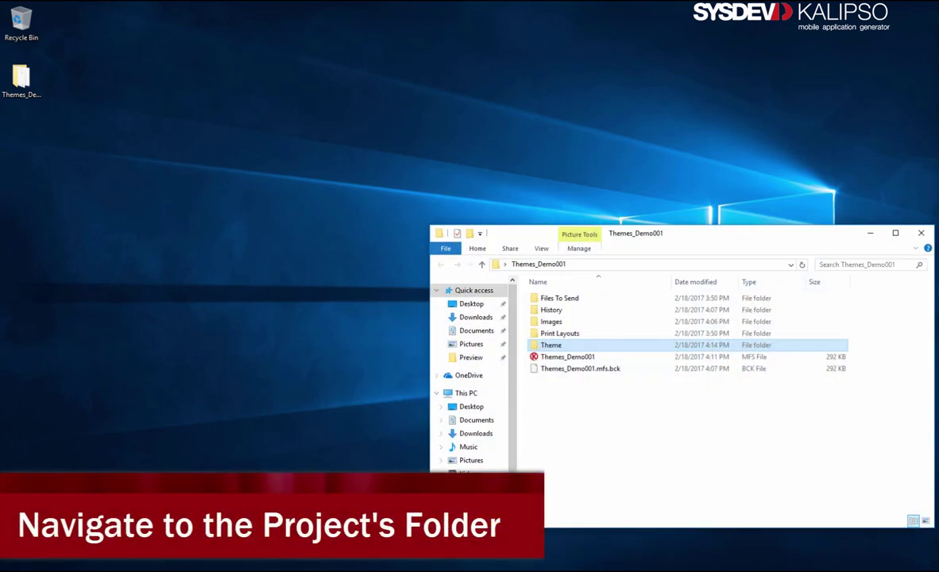
left_click(226, 565)
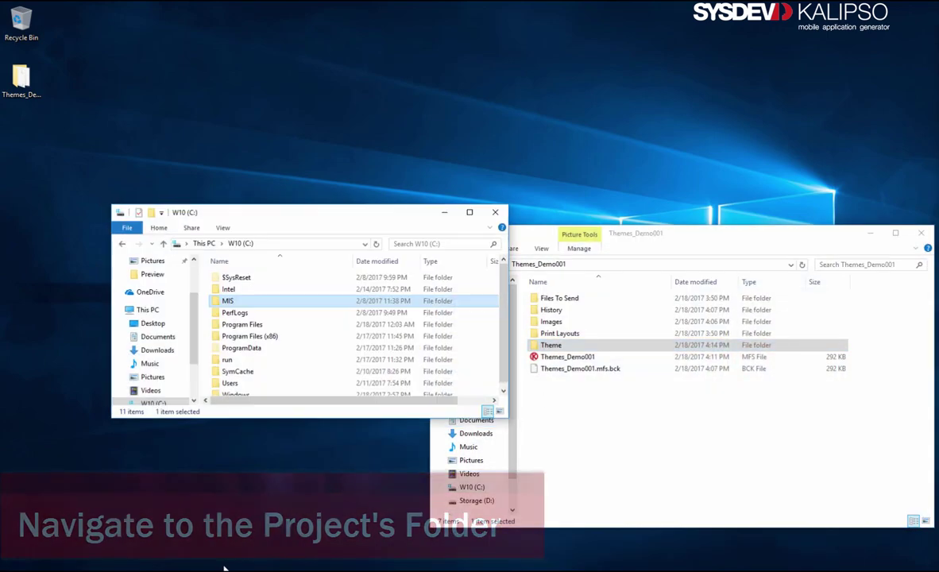
double_click(264, 301)
double_click(263, 278)
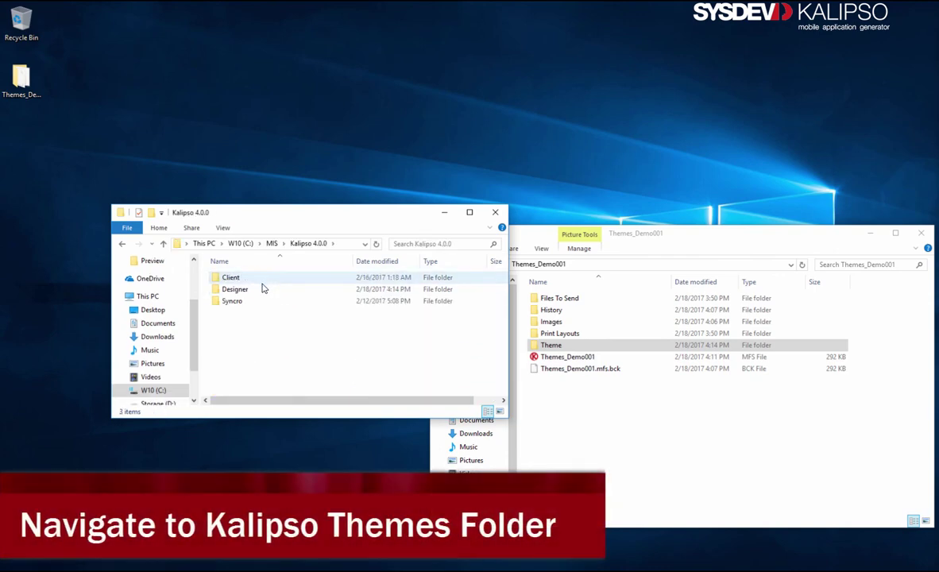
double_click(264, 289)
double_click(246, 337)
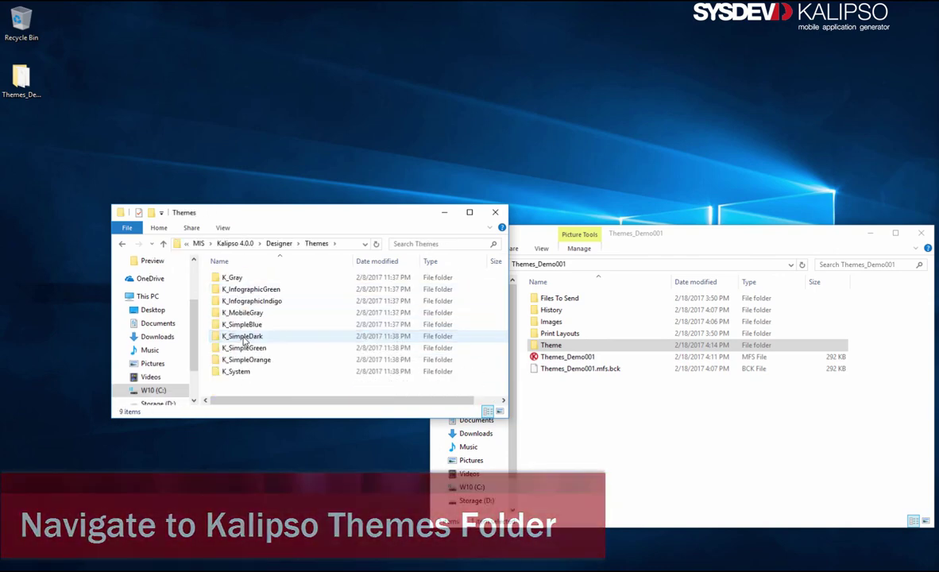
Copy the project's Theme folder into Themes, rename it ThemeDemo001, and minimize both windows
left_click(548, 347)
left_click_drag(586, 347, 300, 390)
key("F2")
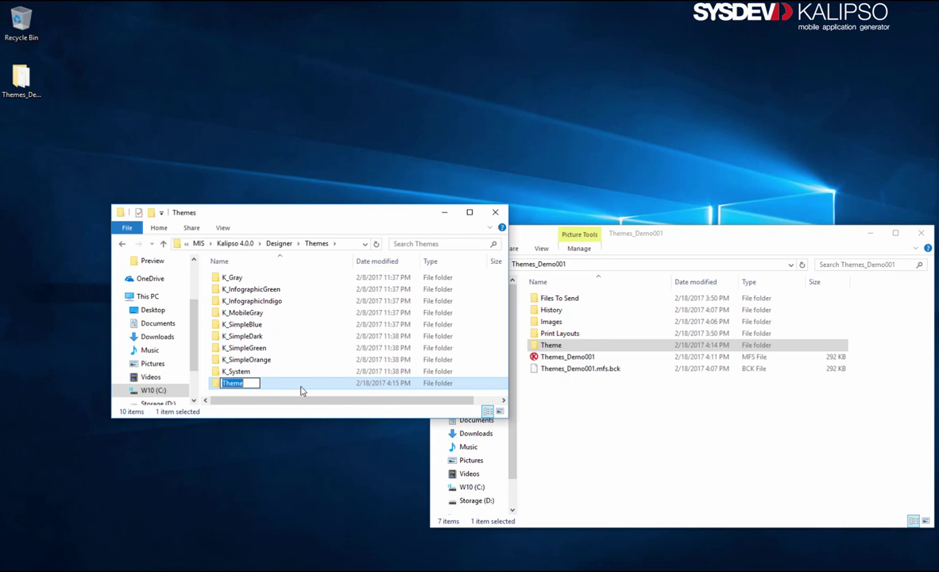
key("End")
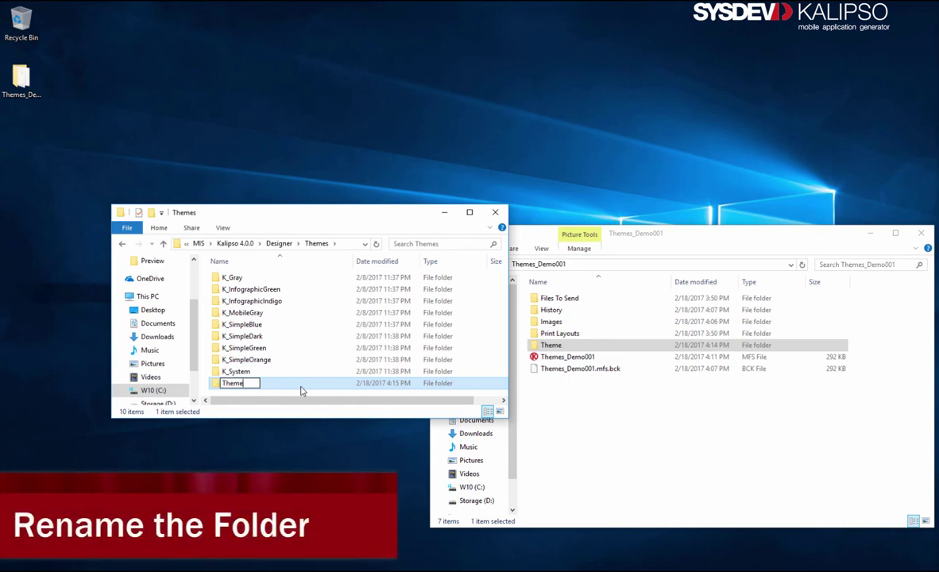
type("Demo001")
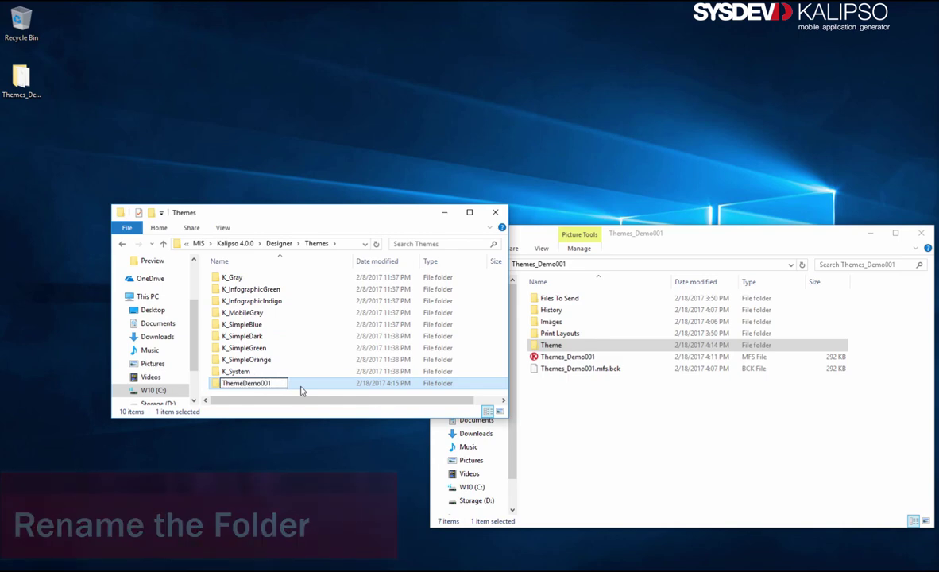
key("Return")
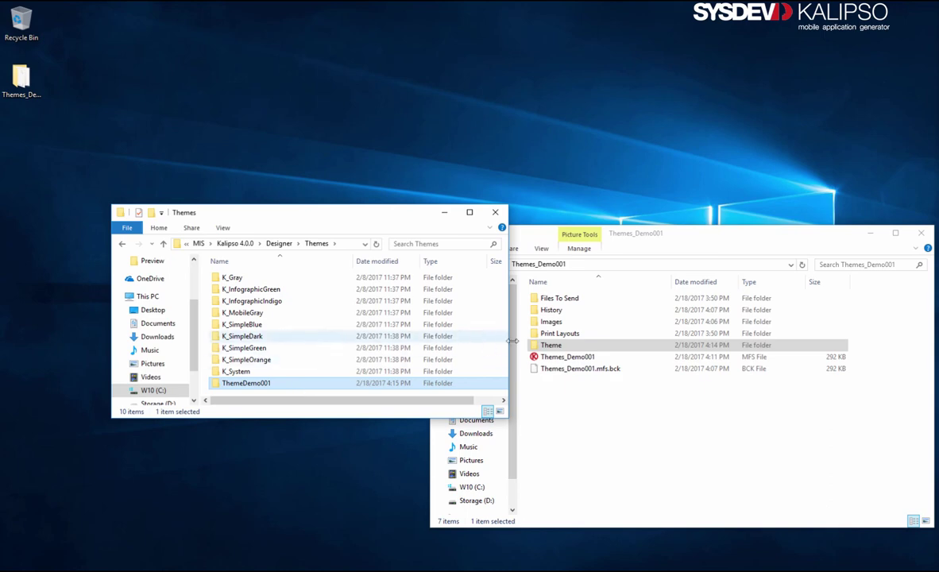
left_click(872, 236)
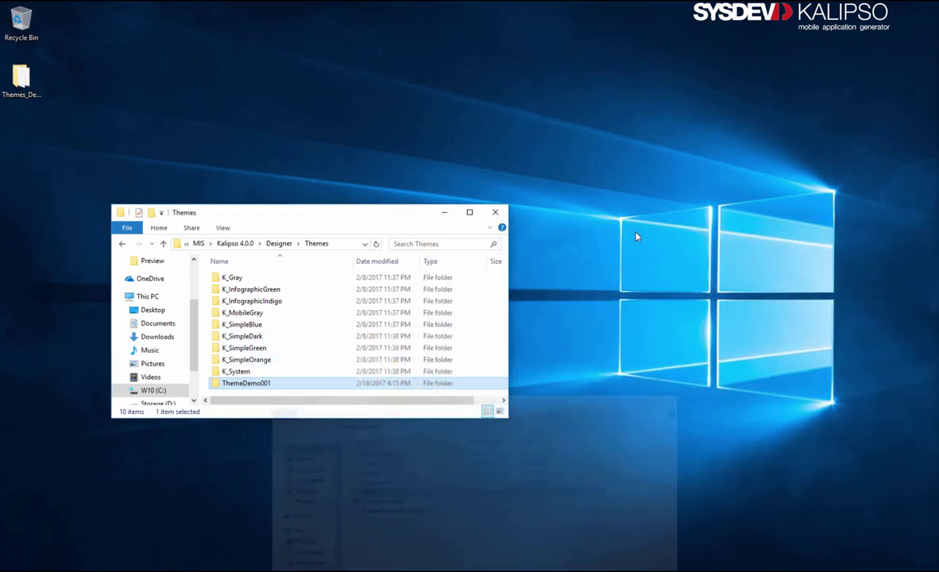
left_click(444, 213)
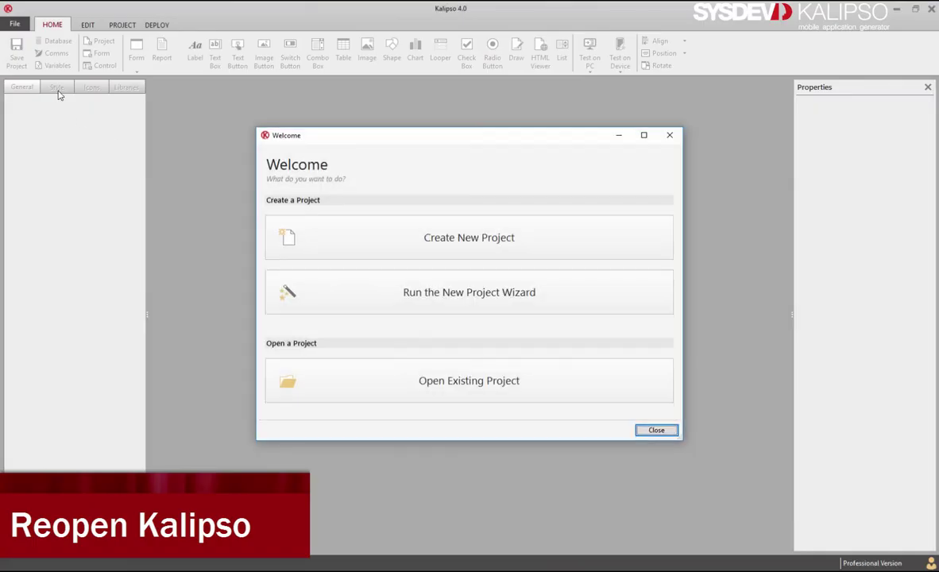
Create new project Themes_Demo002 using the ThemeDemo001 theme
left_click(467, 240)
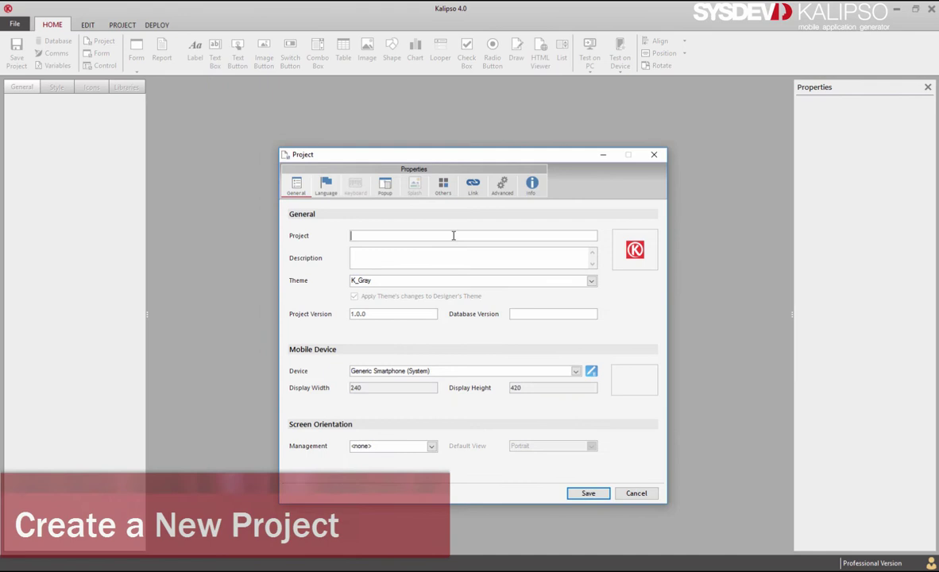
type("Themes_Demo")
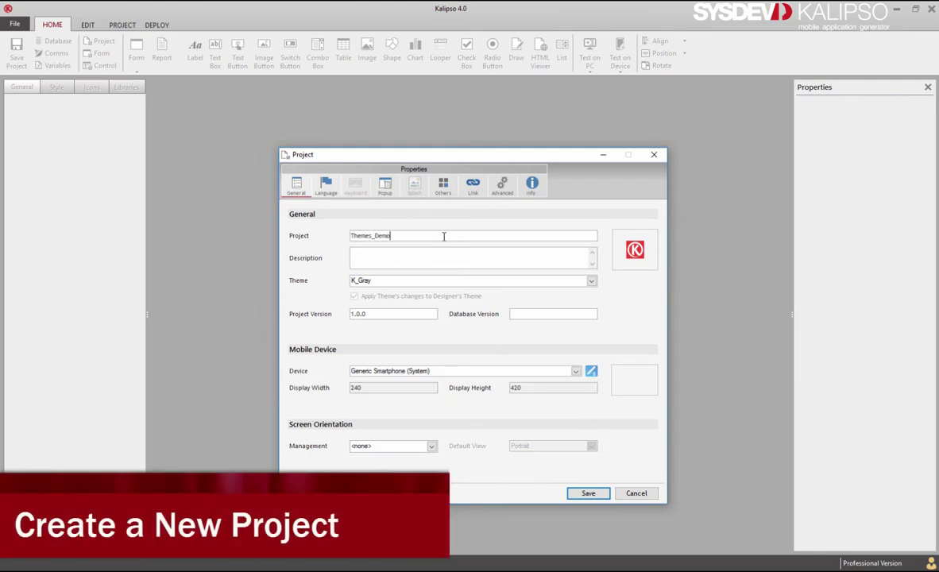
type("002")
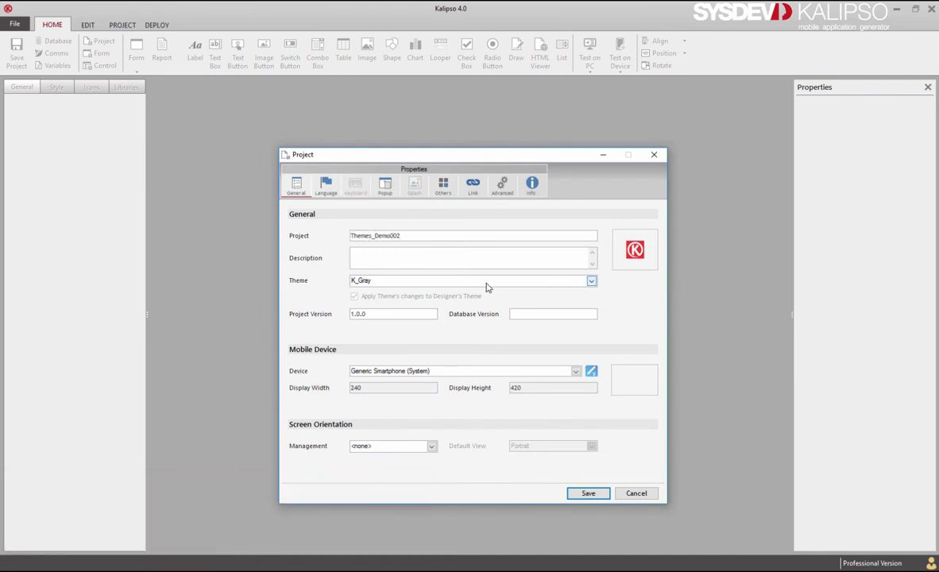
left_click(487, 283)
scroll(381, 445, "down", 5)
left_click(382, 465)
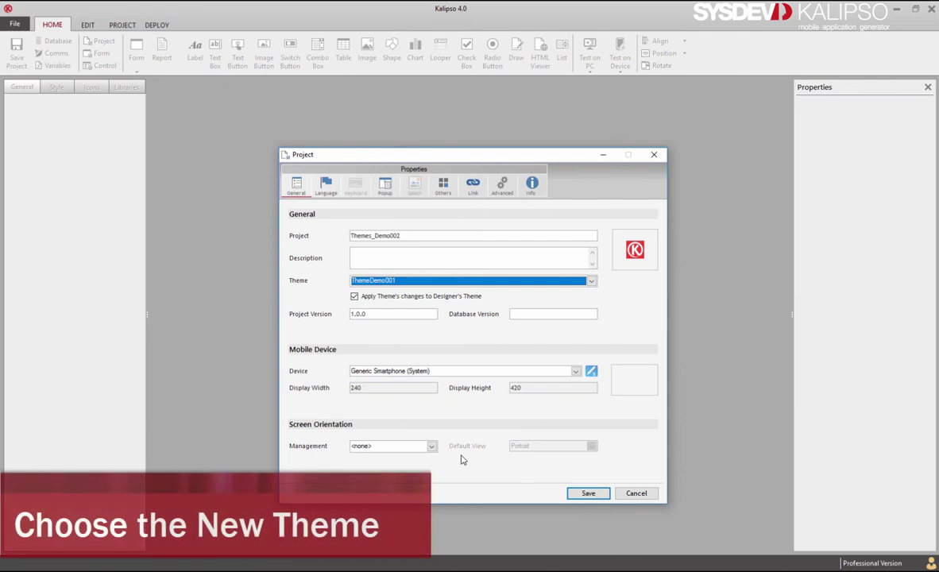
left_click(588, 493)
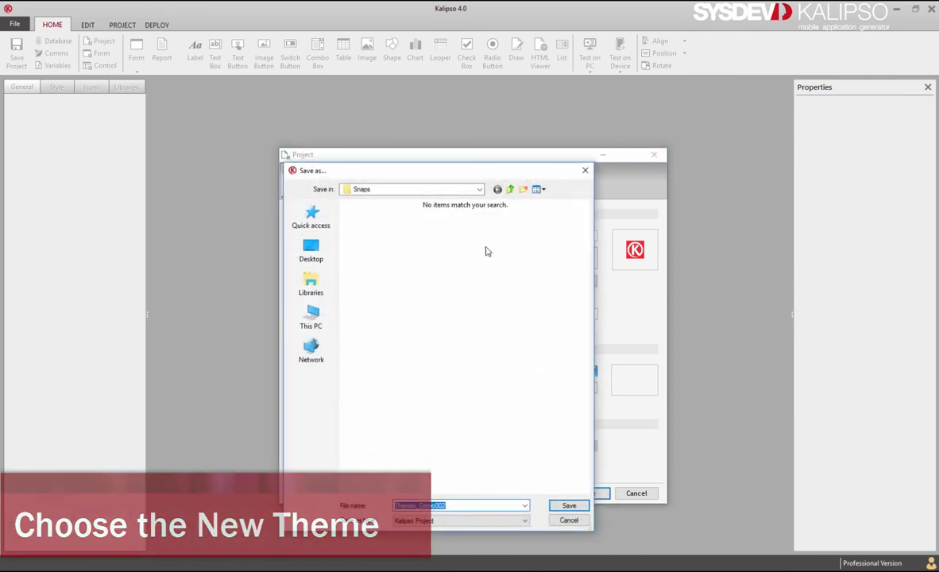
Save the project into a new Desktop folder named Themes_Demo002
left_click(316, 258)
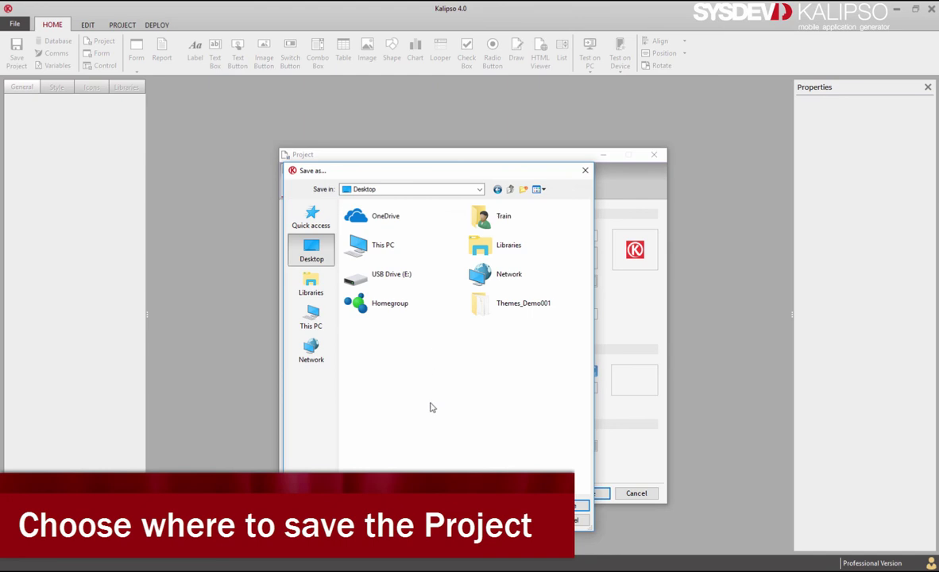
left_click(522, 189)
type("Themes_Demo002")
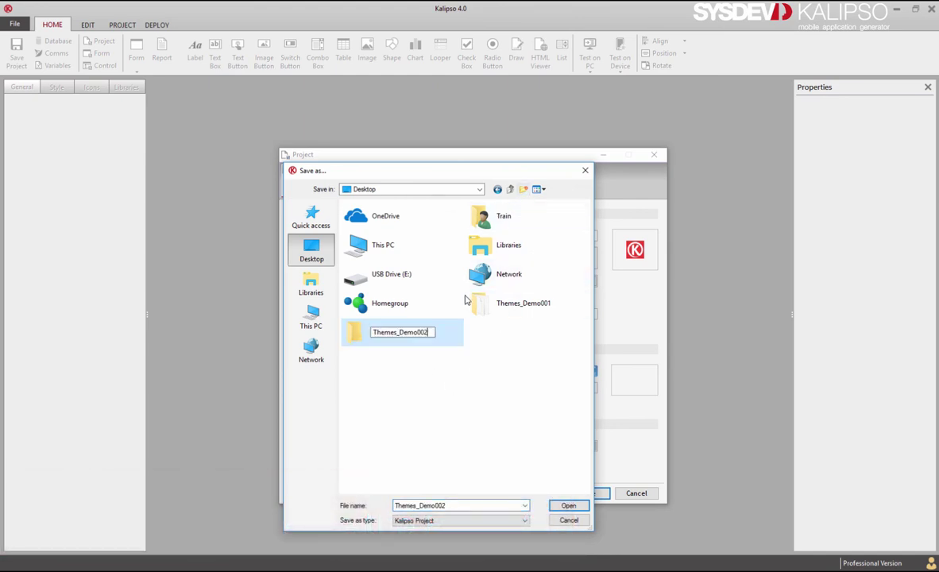
key("Return")
left_click(567, 505)
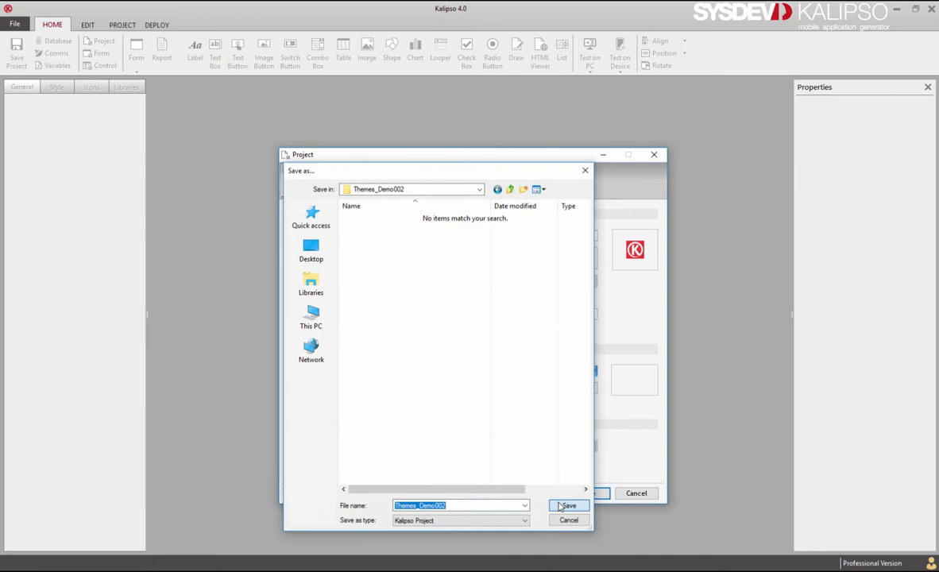
left_click(564, 505)
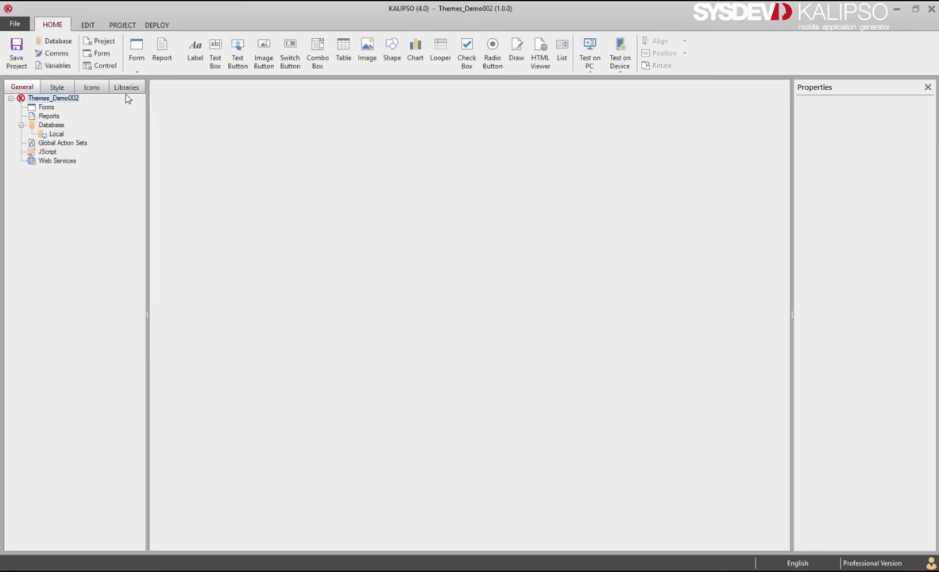
Create Form1 from the Empty style template
left_click(56, 87)
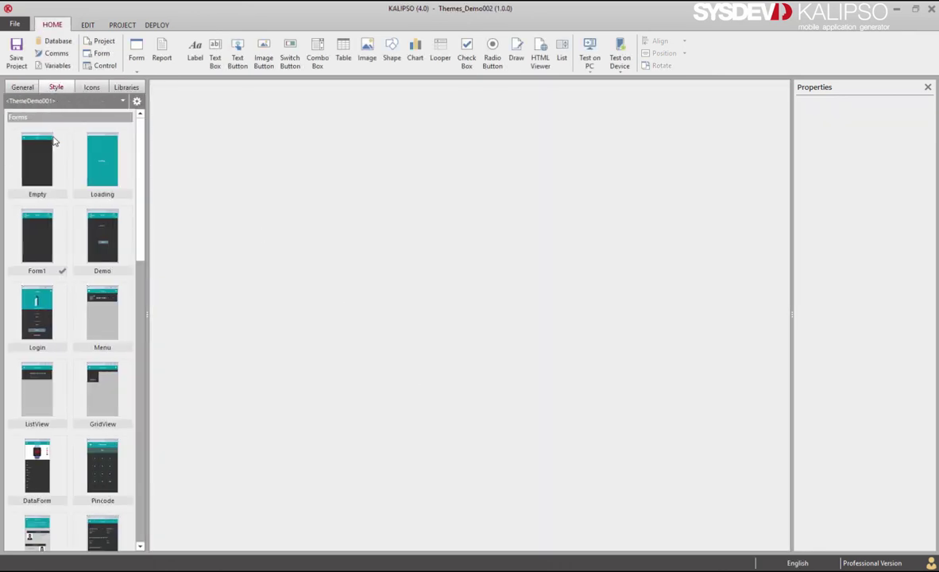
left_click(26, 164)
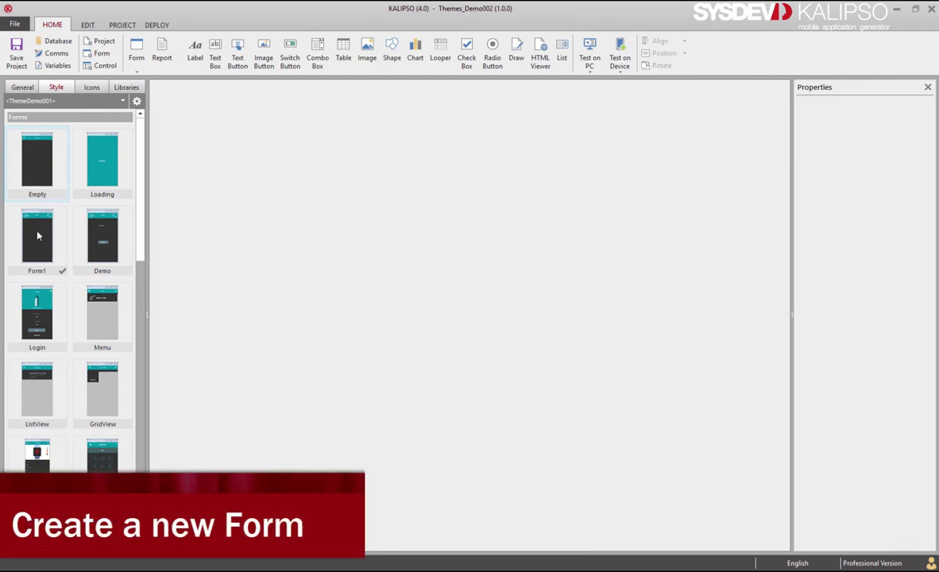
left_click(138, 54)
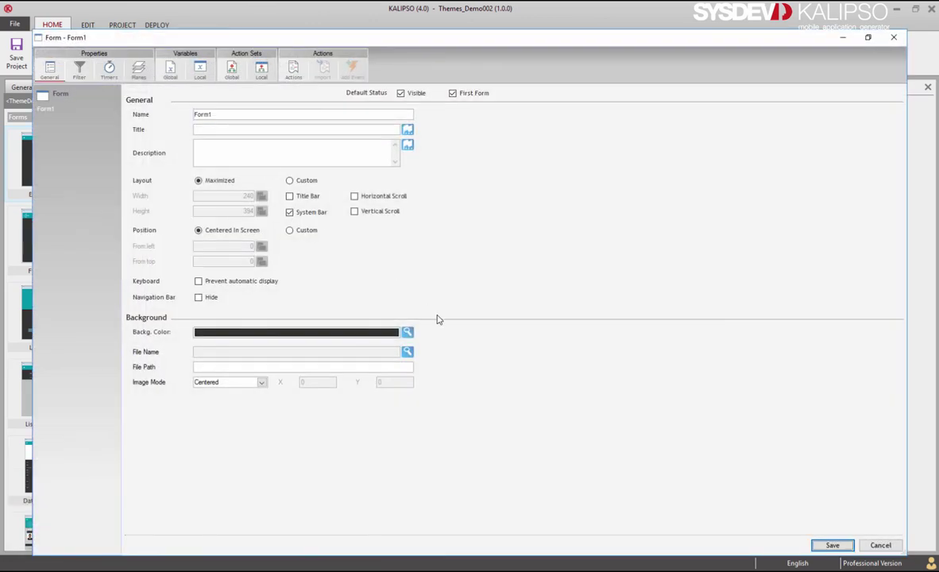
key("Return")
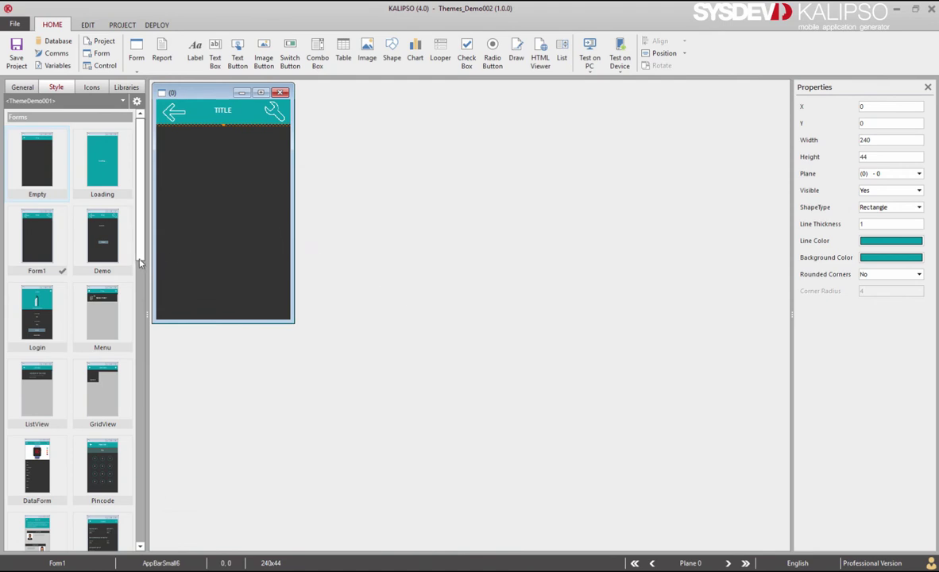
Add a form from the Demo template and place it right of Form1
double_click(109, 248)
left_click(458, 334)
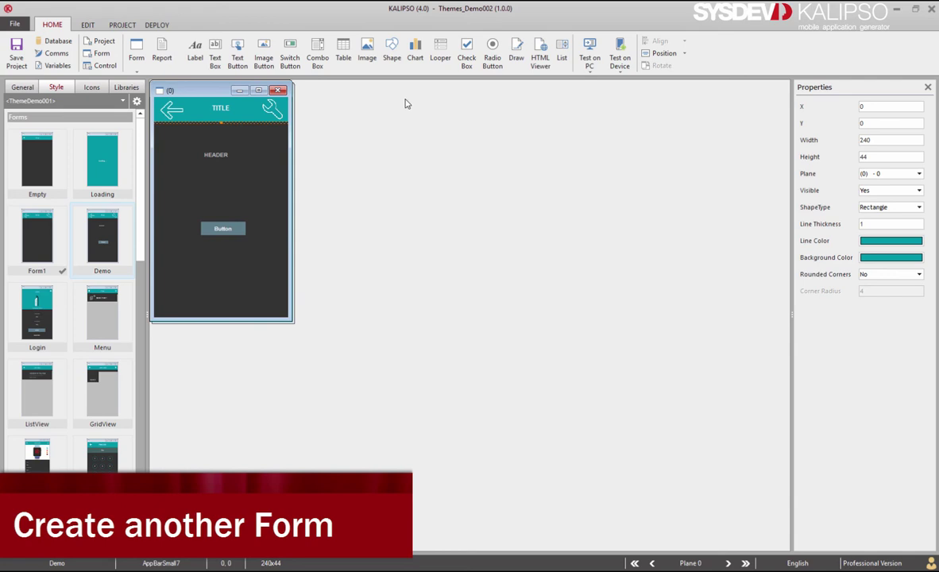
left_click_drag(202, 89, 382, 94)
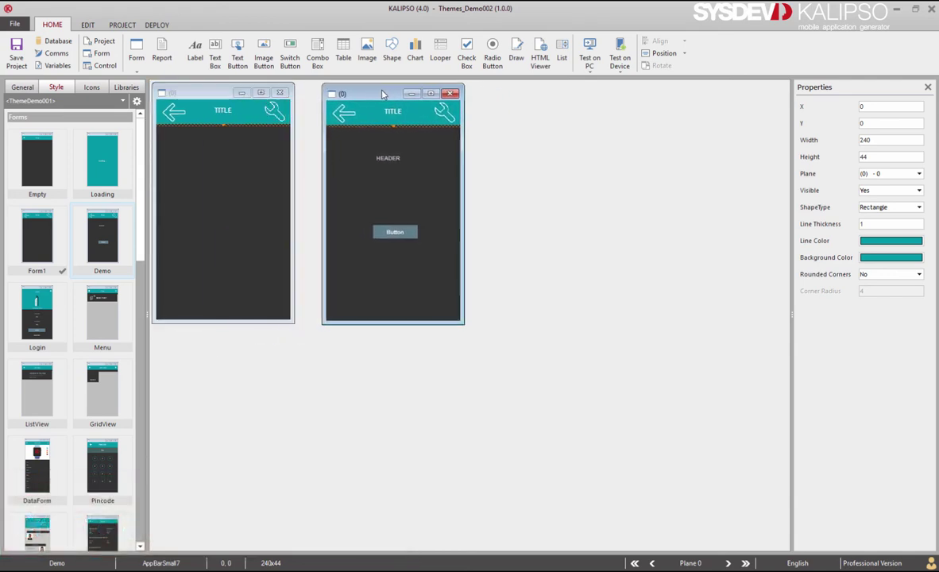
Place the Header1 HEADER label in the middle of Form1
scroll(48, 327, "down", 10)
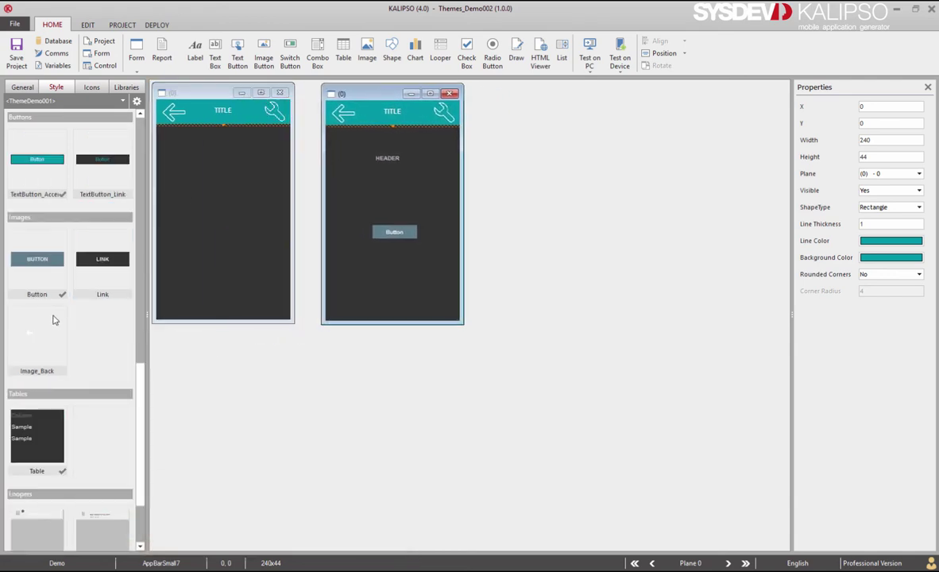
scroll(57, 309, "up", 3)
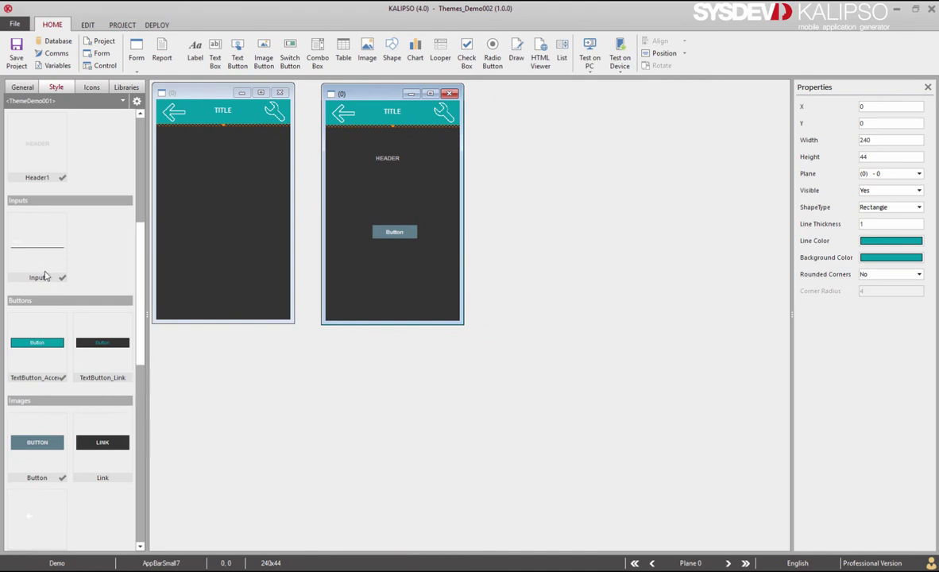
scroll(46, 275, "up", 4)
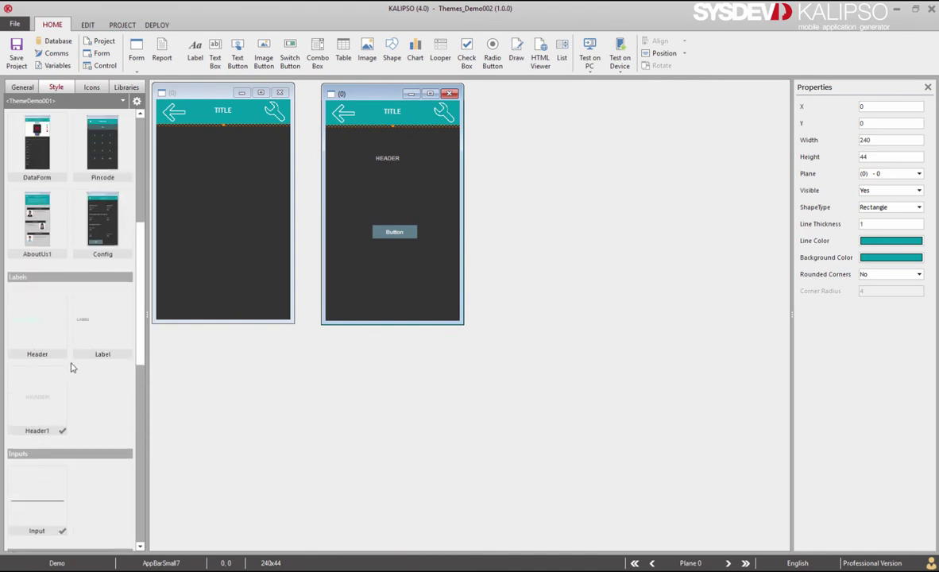
left_click_drag(141, 316, 208, 173)
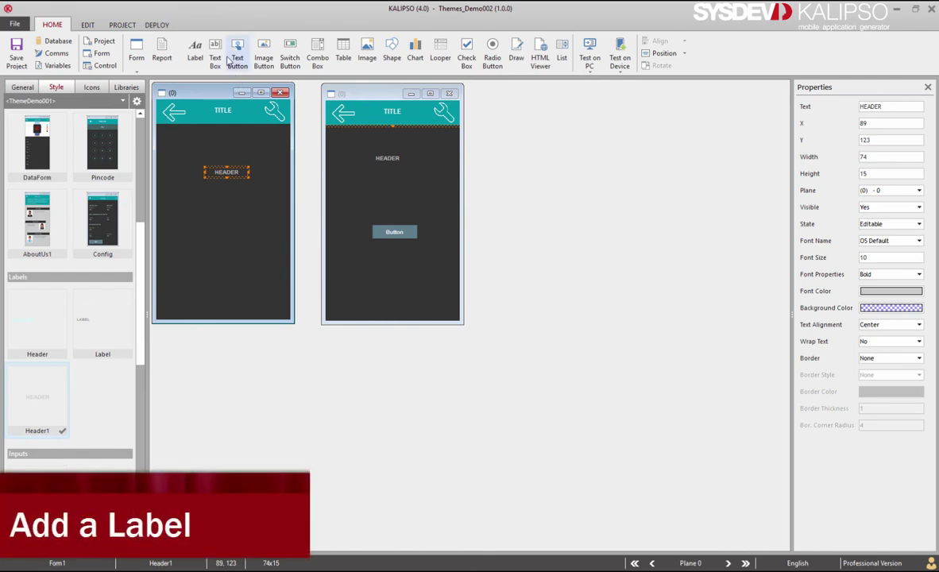